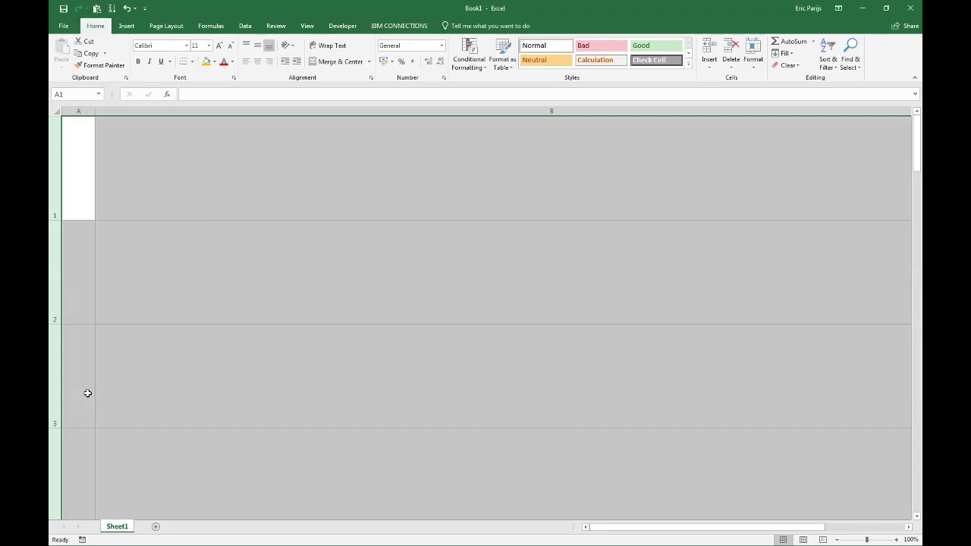
Draw a flowchart process rectangle about 2.3 cm high and 5.6 cm wide near the start of cell B1
click(156, 181)
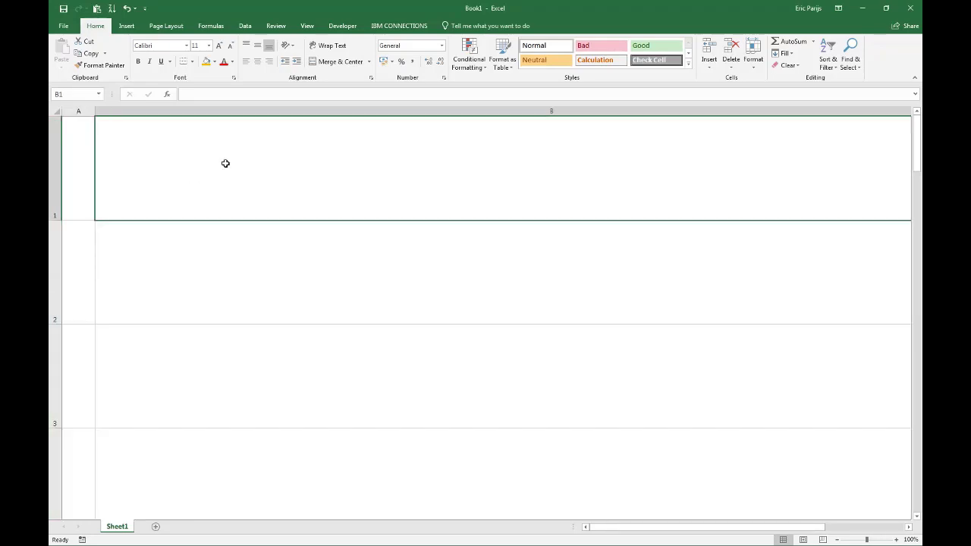
click(126, 26)
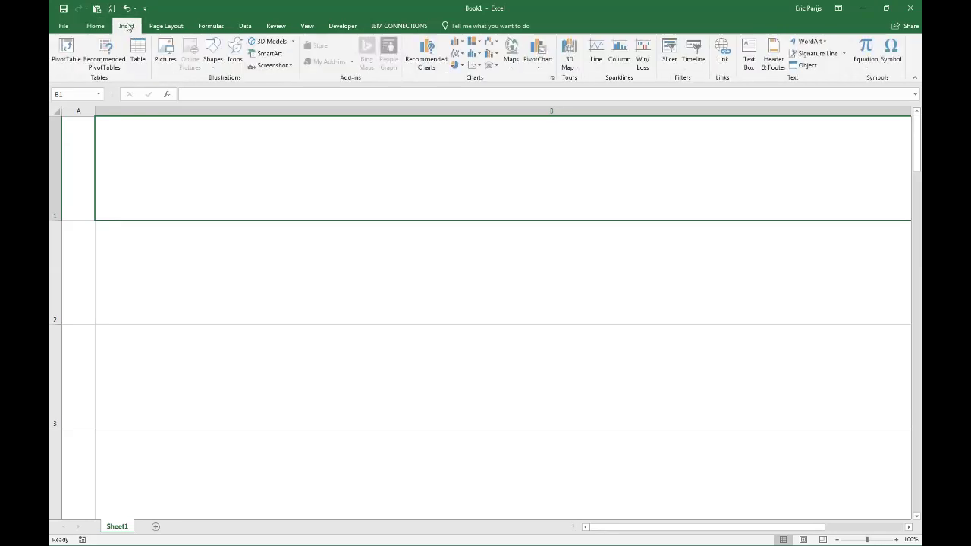
click(213, 61)
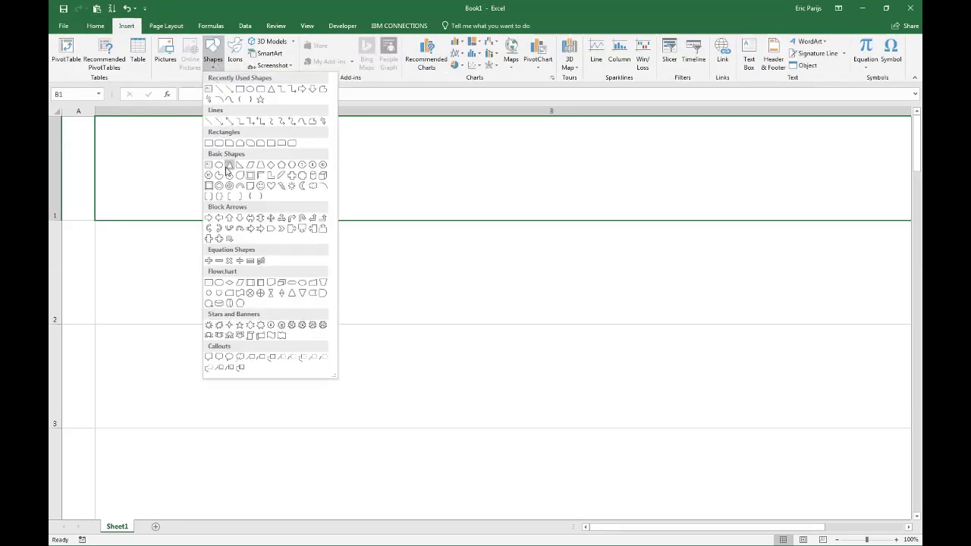
click(208, 284)
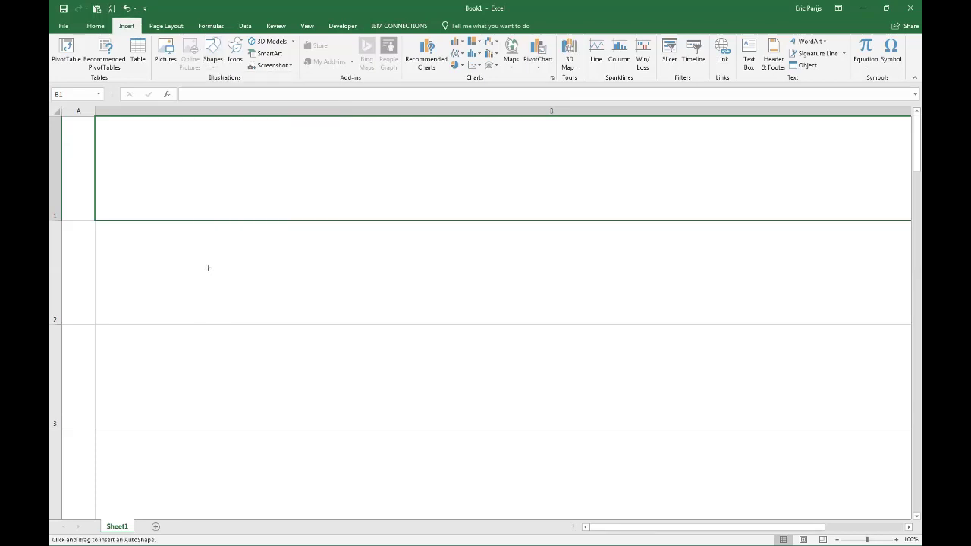
mouse_move(171, 143)
mouse_down()
mouse_move(240, 150)
mouse_move(280, 188)
mouse_up()
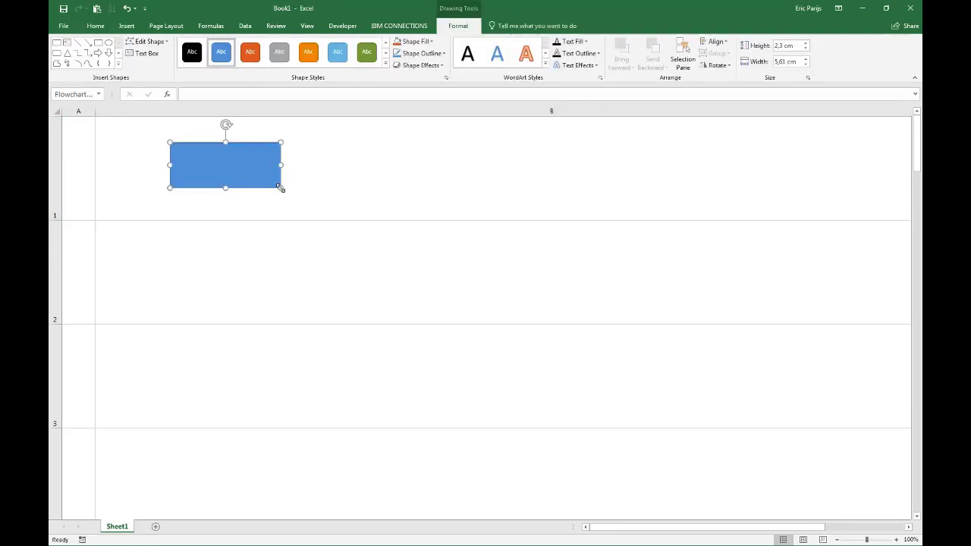
Set the process rectangle's height to 2,5 cm and its width to 5 cm
click(791, 47)
text(2,5)
key(Tab)
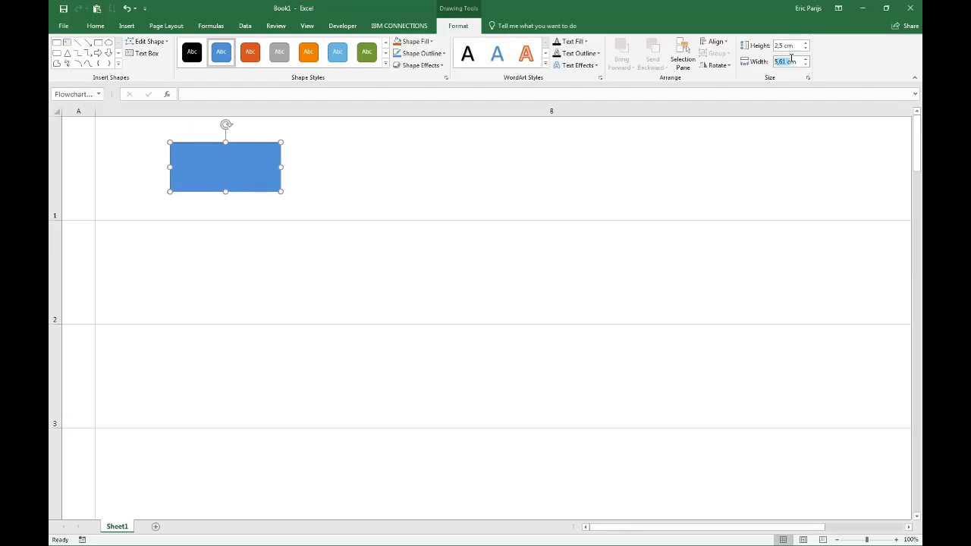
text(5)
key(Return)
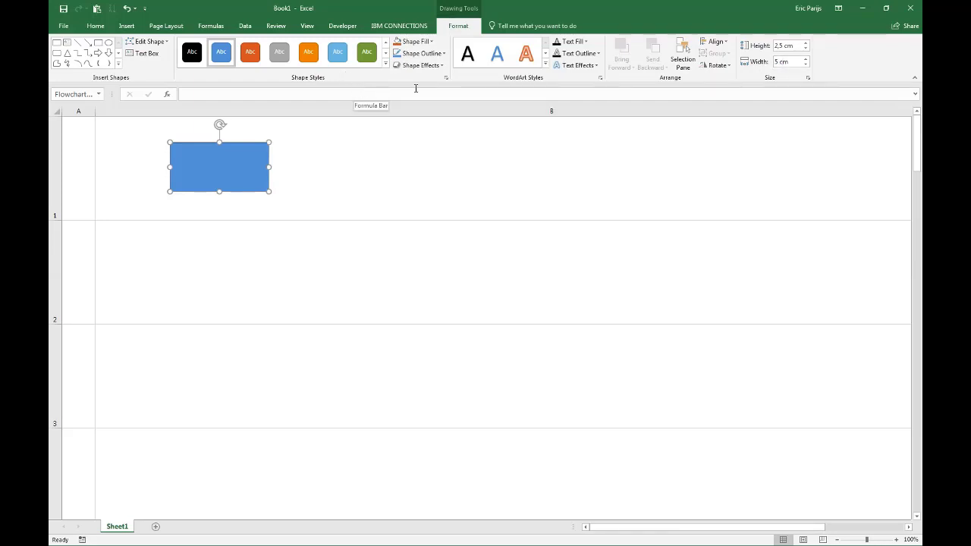
Format the process rectangle with a white fill, an automatic black outline and automatic black text fill
click(430, 42)
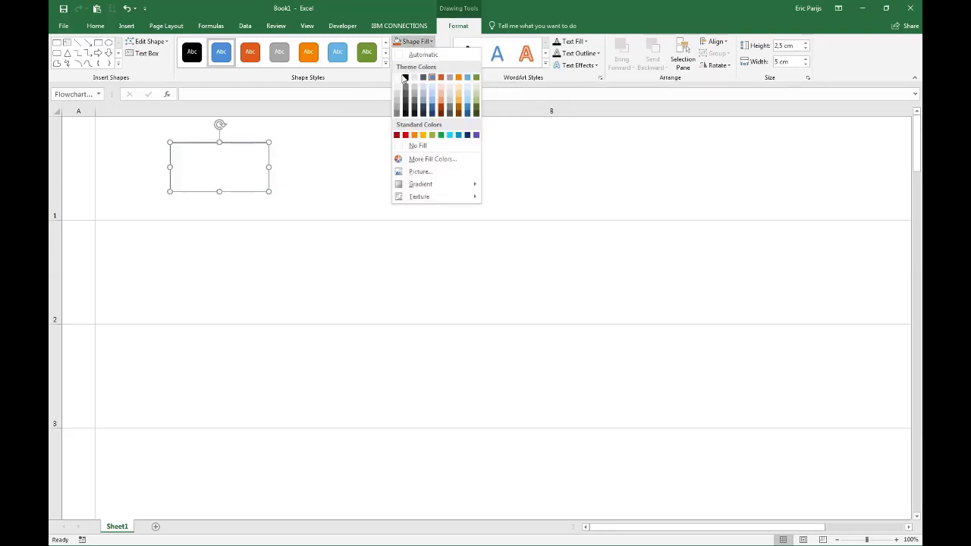
click(397, 79)
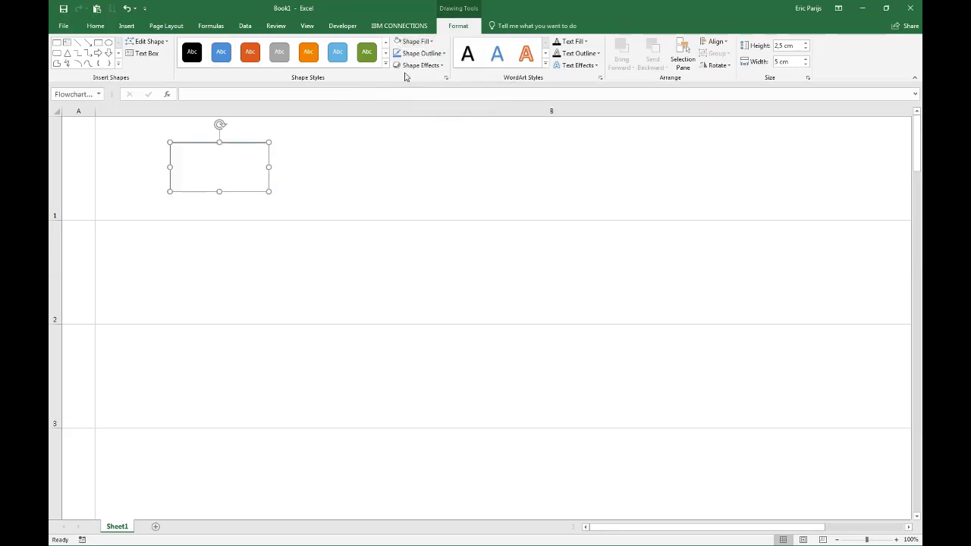
click(433, 56)
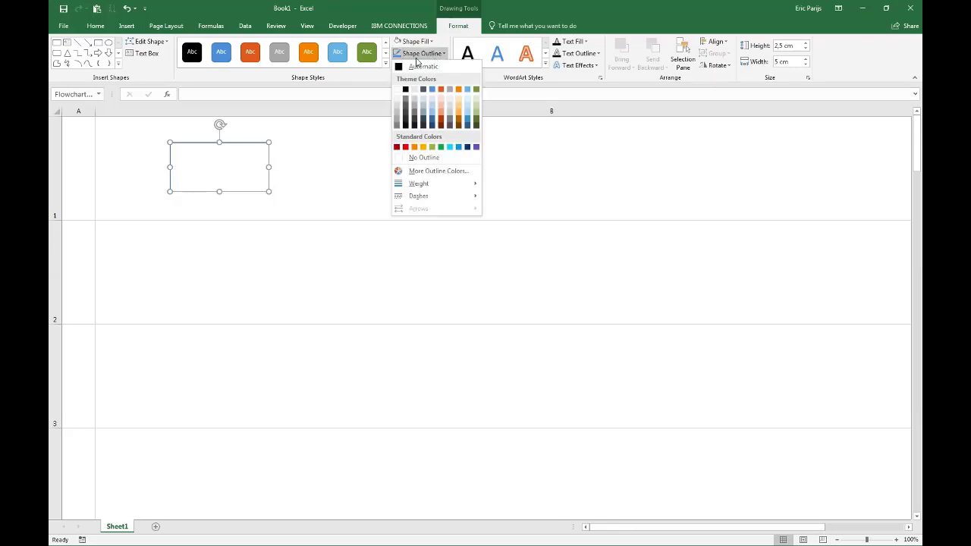
click(417, 67)
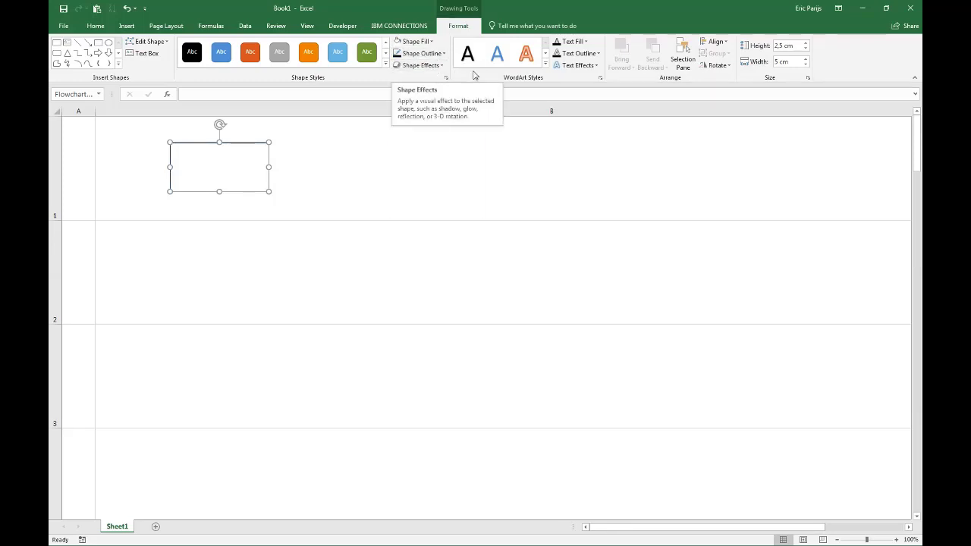
click(573, 42)
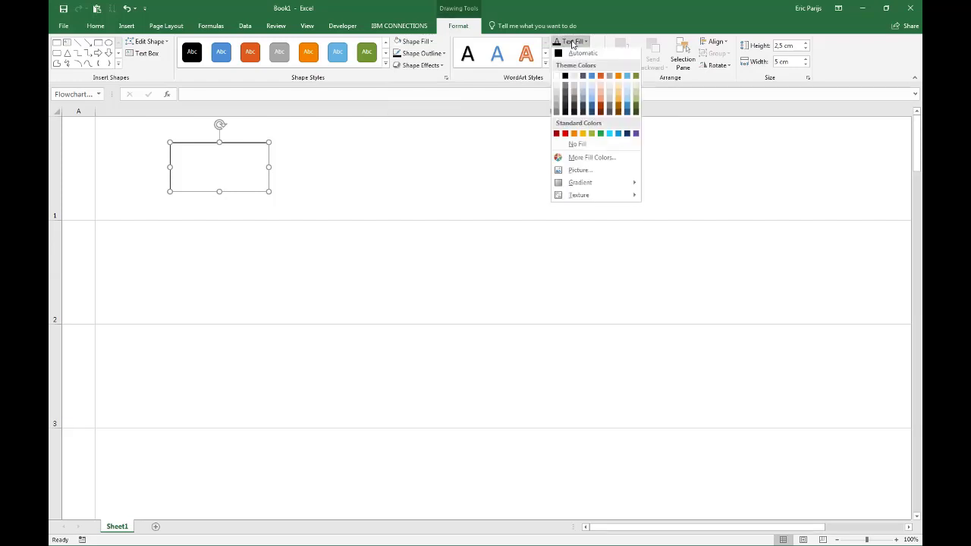
click(578, 55)
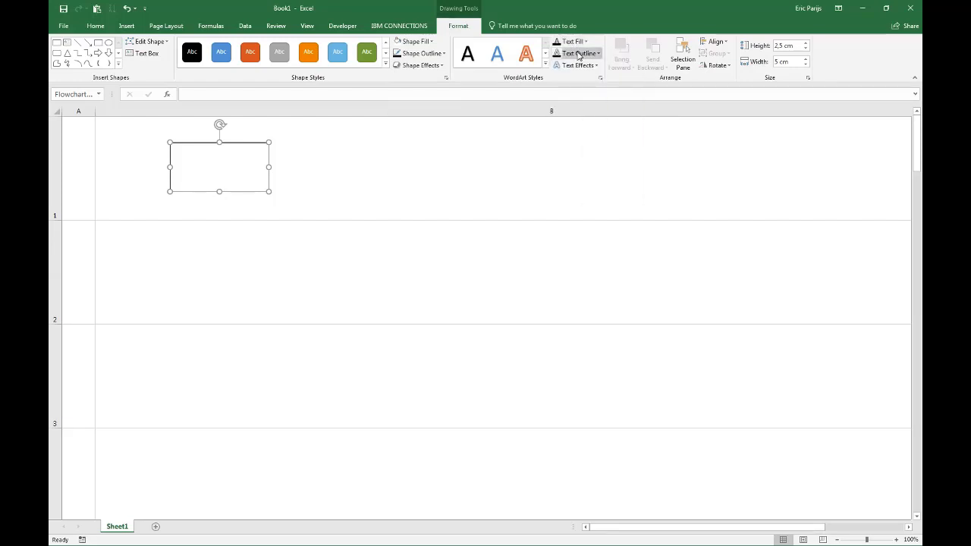
Label the process rectangle "Step" and centre the text vertically and horizontally
click(200, 167)
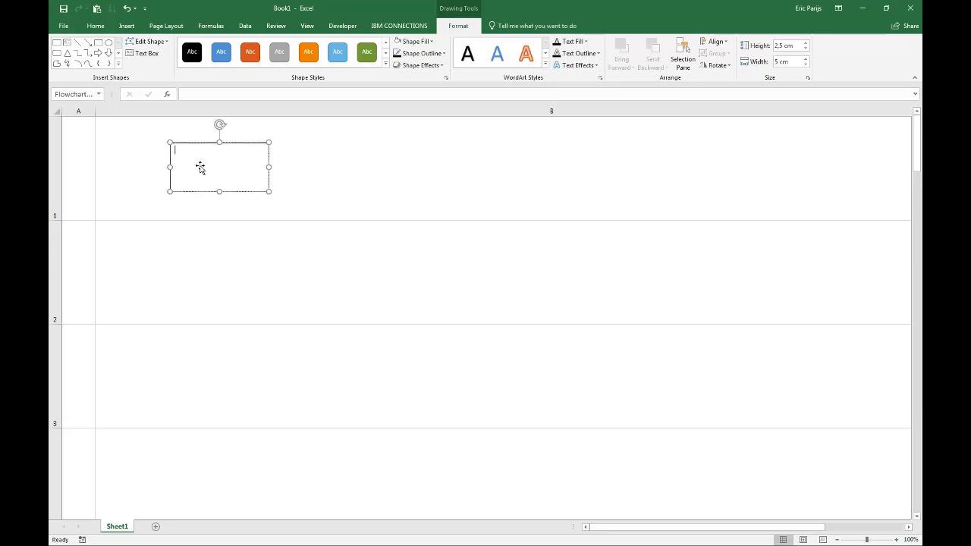
text(Step)
click(91, 26)
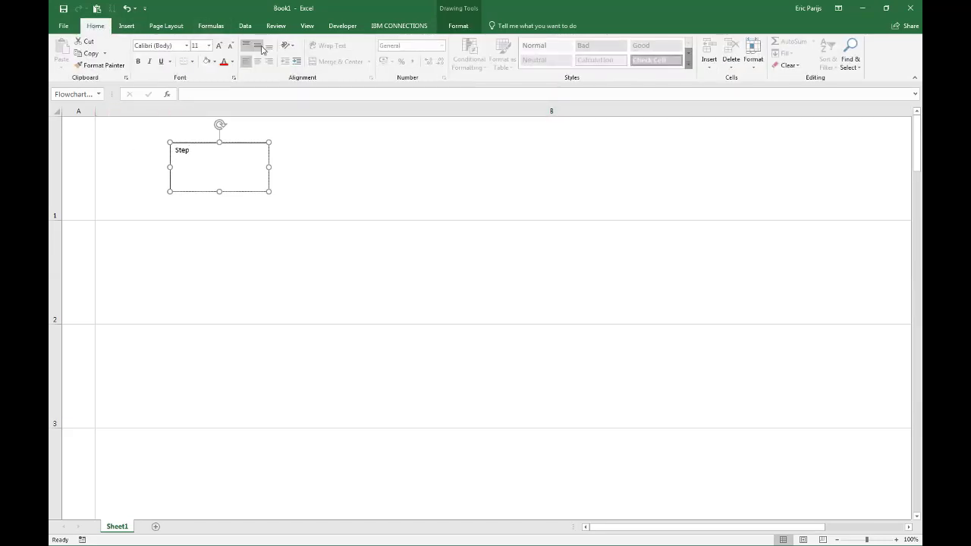
click(259, 45)
click(258, 61)
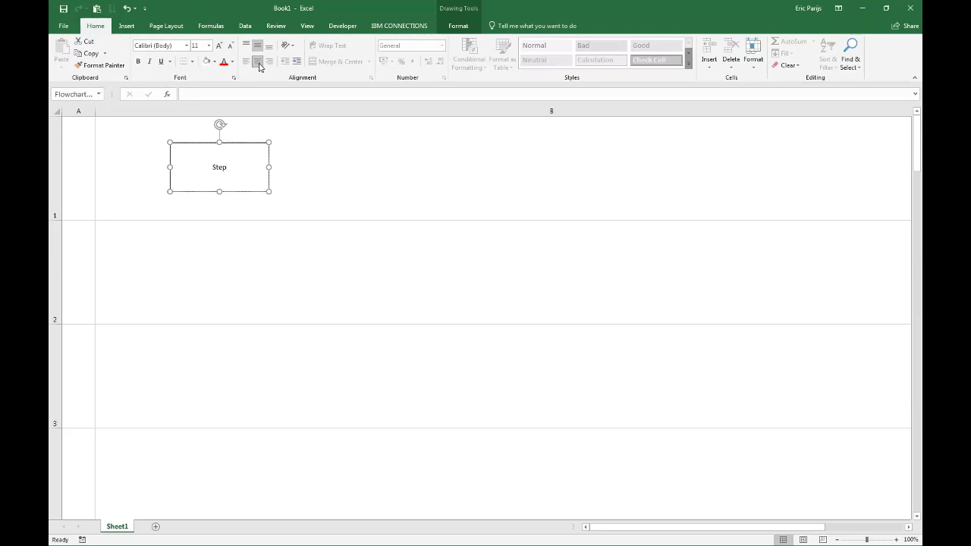
click(313, 153)
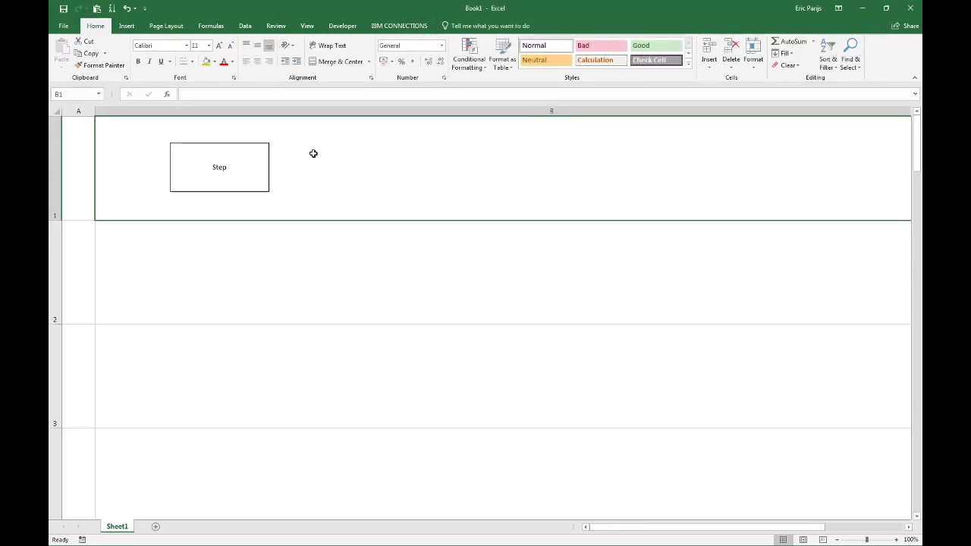
Draw a flowchart decision diamond about 2.5 cm high and 3.9 cm wide to the right of the Step rectangle
click(127, 26)
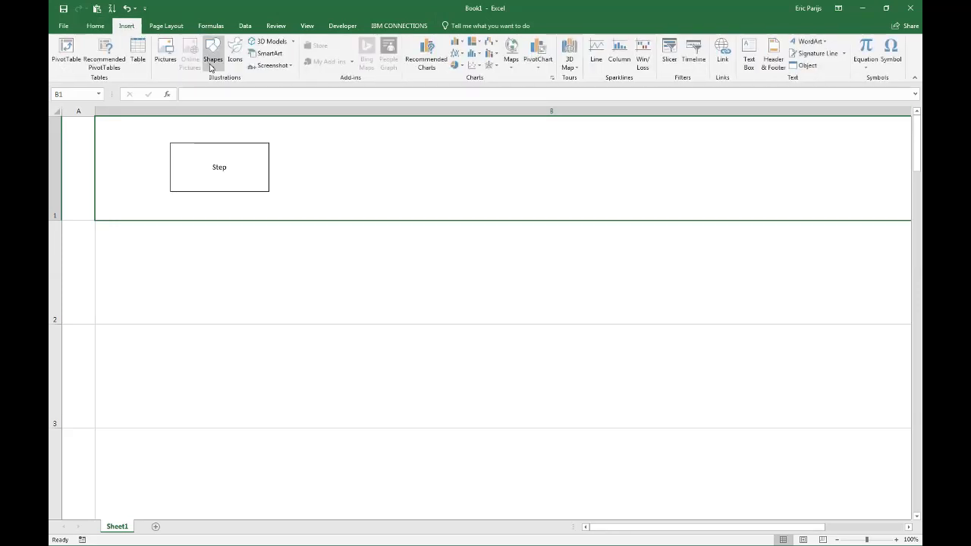
click(211, 63)
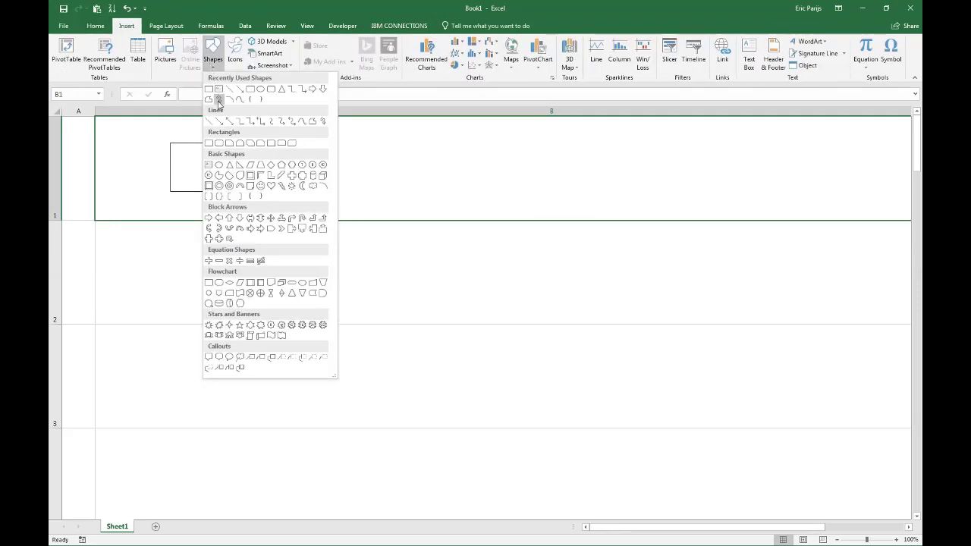
click(229, 283)
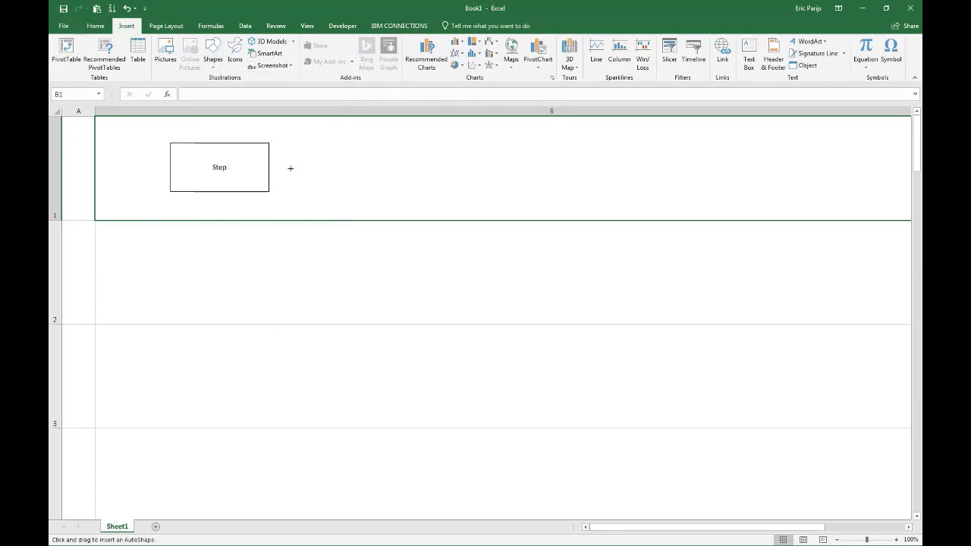
mouse_move(336, 144)
mouse_down()
mouse_move(381, 151)
mouse_move(412, 194)
mouse_up()
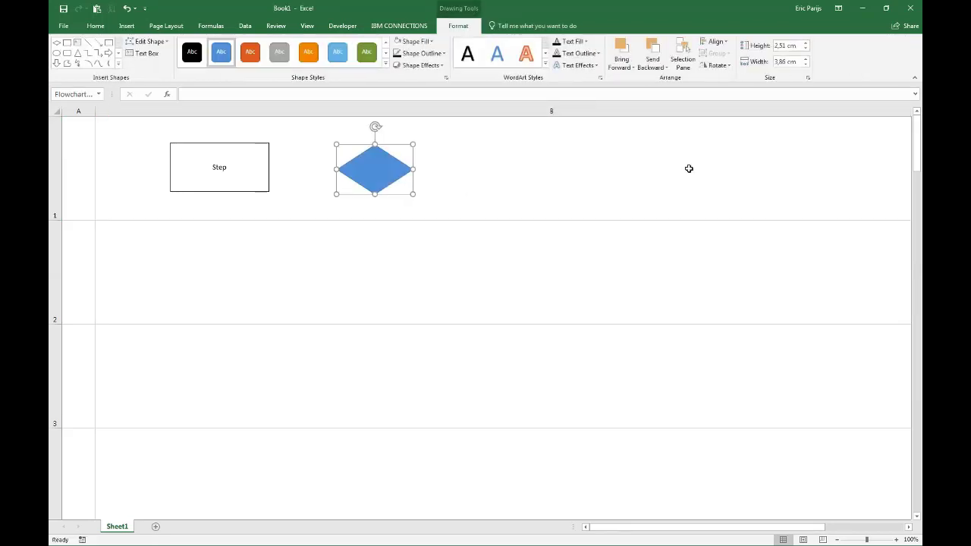
Set the decision diamond's height to 2,5 cm and its width to 5 cm
click(789, 45)
text(2,5)
click(796, 62)
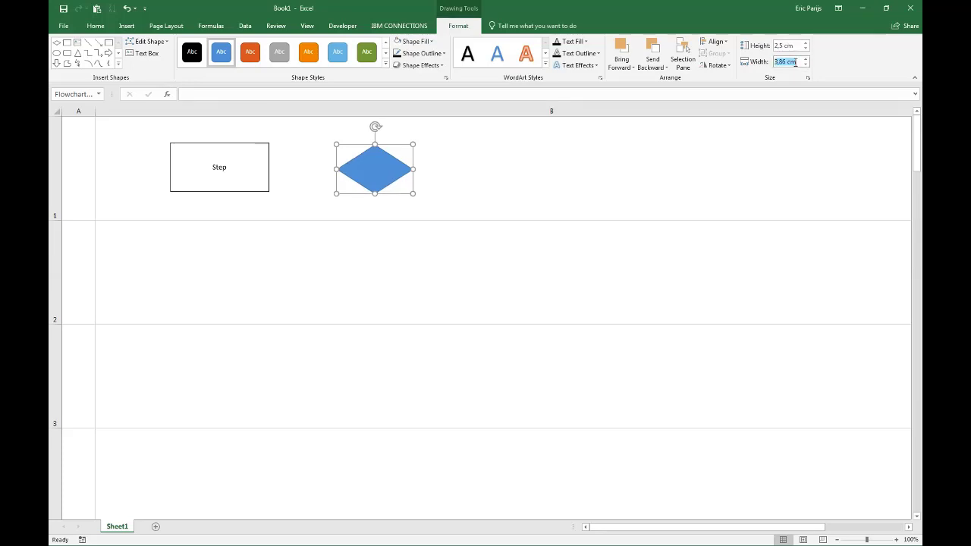
text(5)
key(Return)
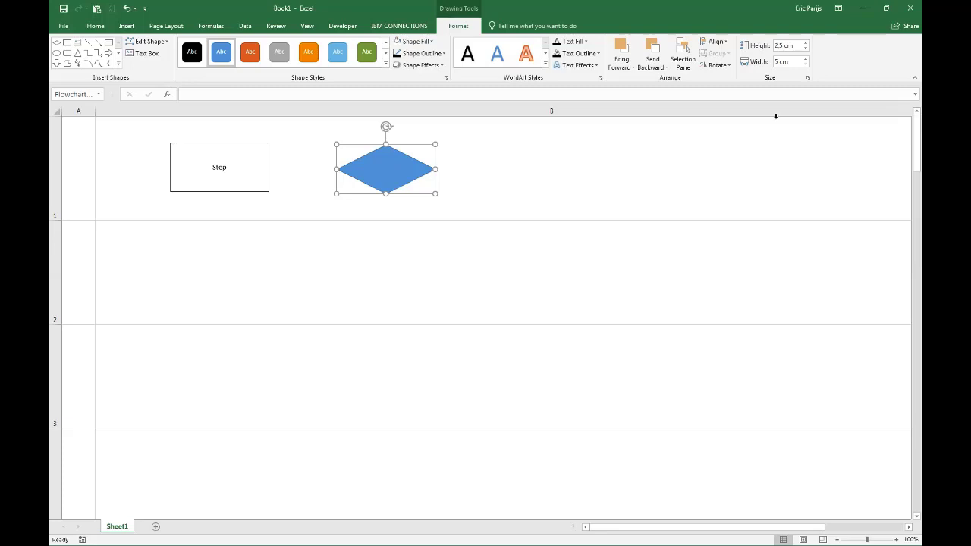
Format the decision diamond with a white fill, an automatic black outline and automatic black text fill
click(430, 43)
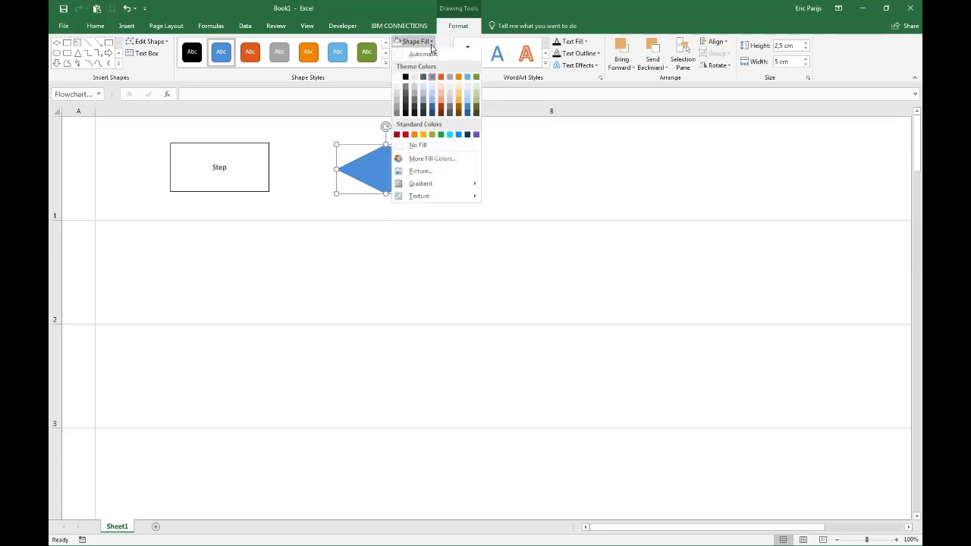
click(396, 78)
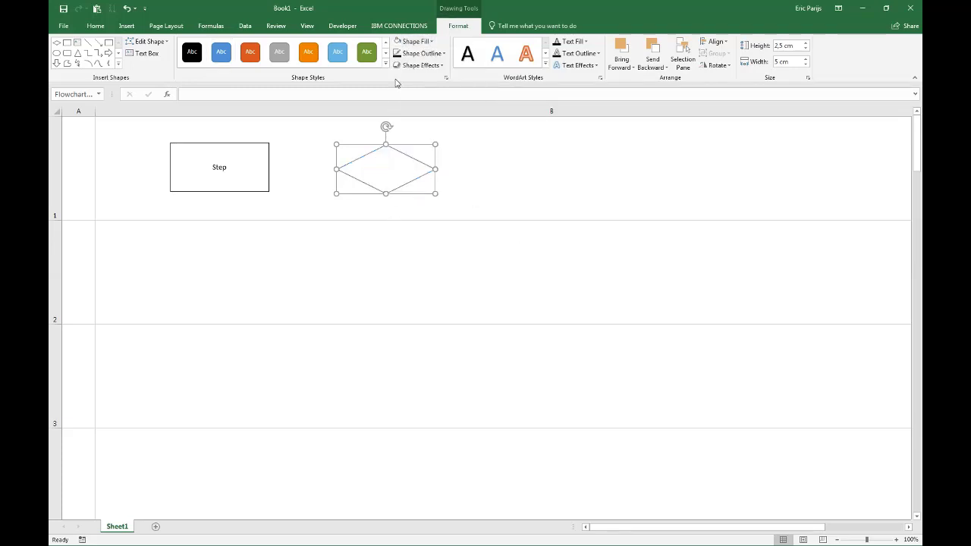
click(446, 59)
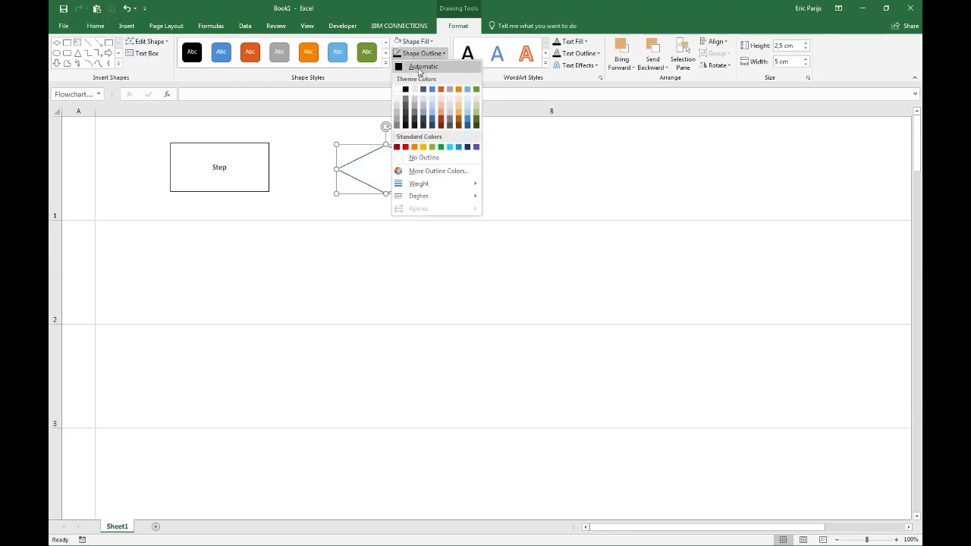
click(418, 67)
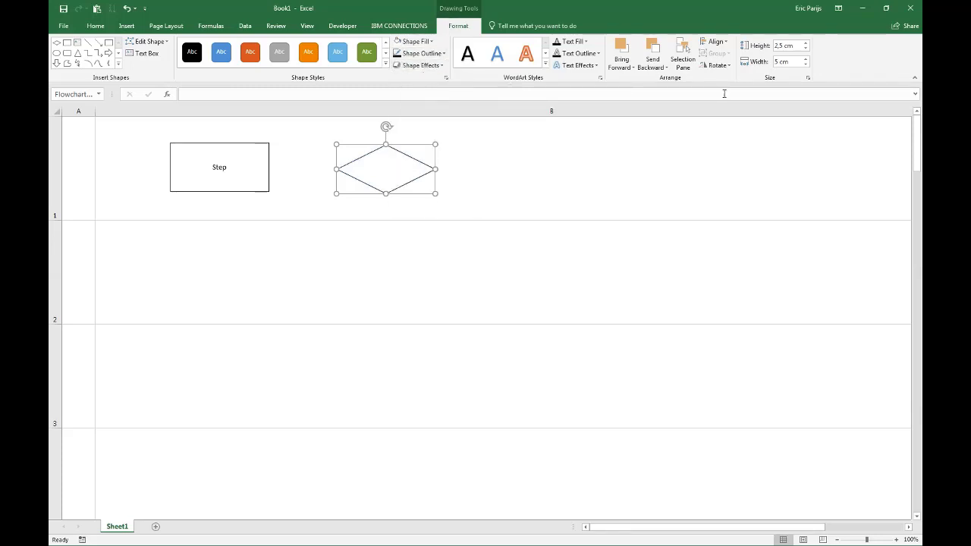
click(586, 45)
click(580, 56)
Label the decision diamond "Check" and centre the text vertically and horizontally
text(check)
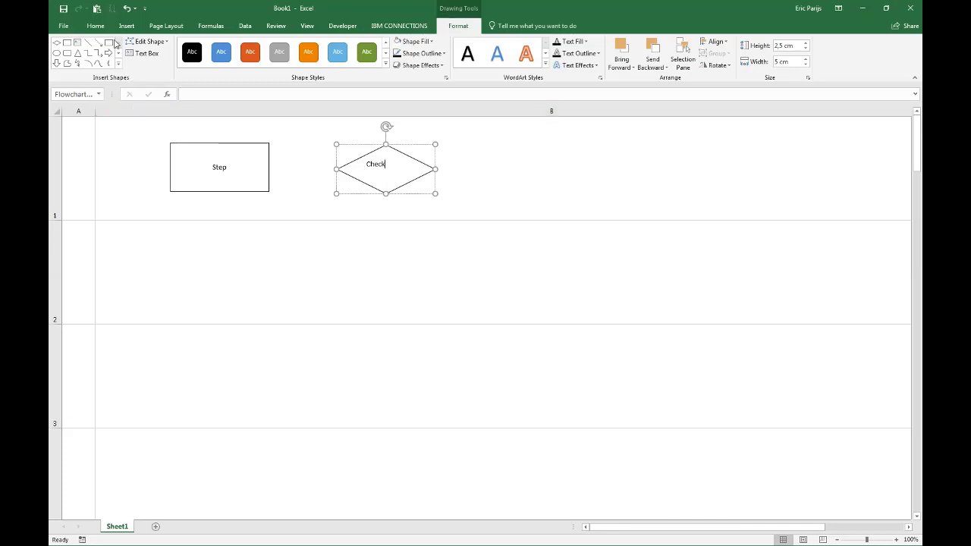
click(96, 27)
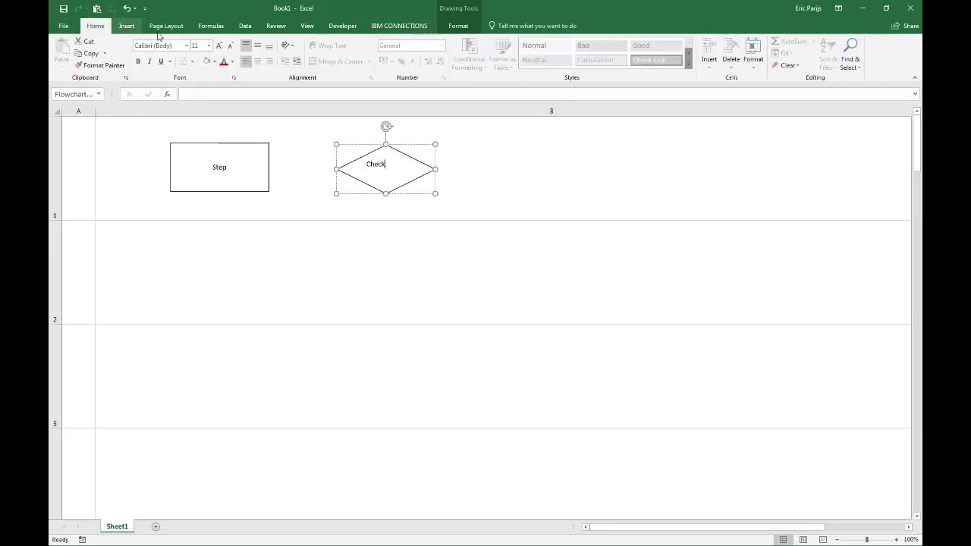
click(257, 46)
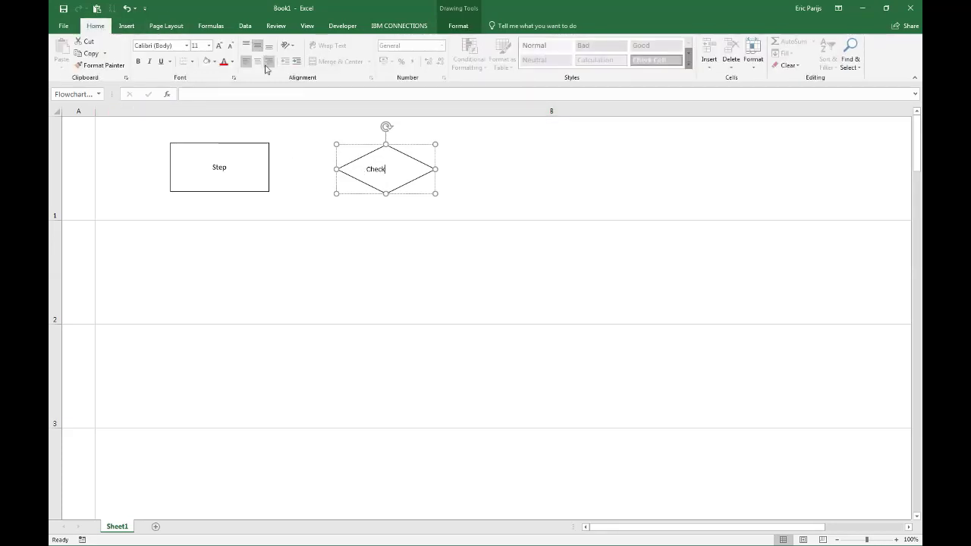
click(259, 63)
click(496, 186)
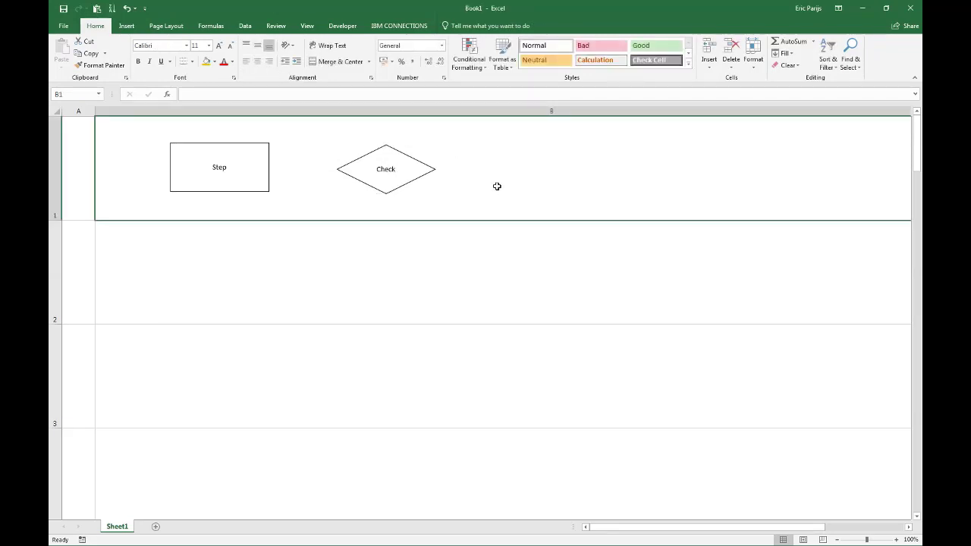
Draw a flowchart connector ellipse about 2.7 cm high and 4.1 cm wide to the right of the Check diamond
click(126, 26)
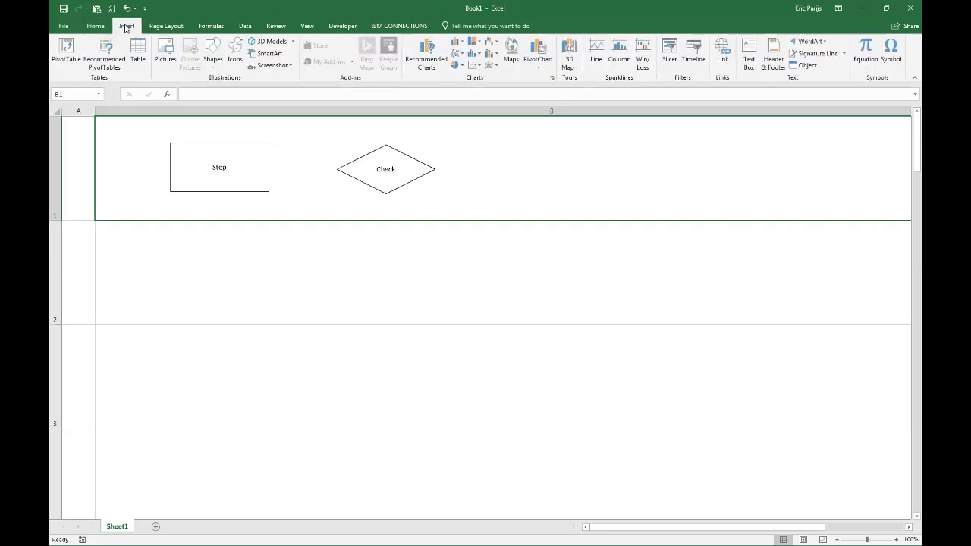
click(214, 55)
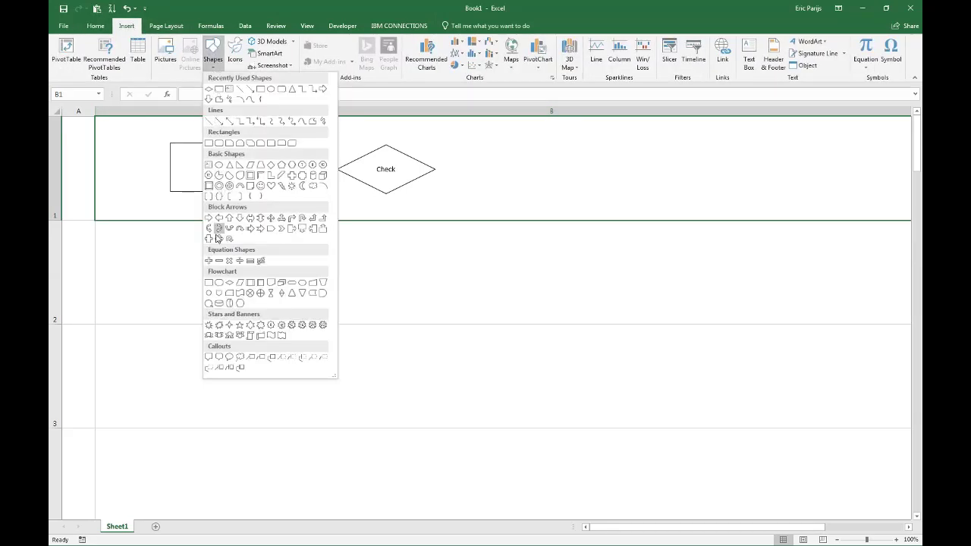
click(211, 292)
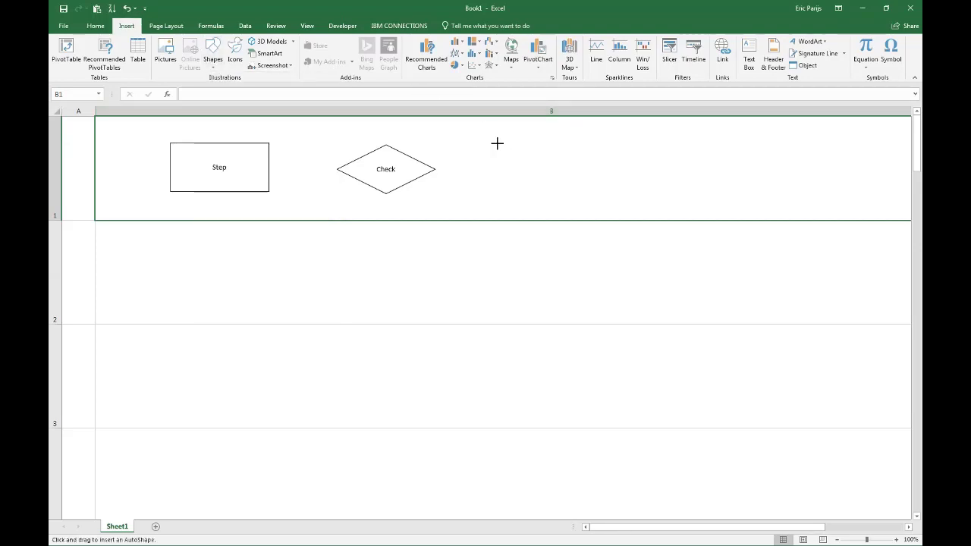
mouse_move(496, 143)
mouse_down()
mouse_move(581, 186)
mouse_move(576, 195)
mouse_up()
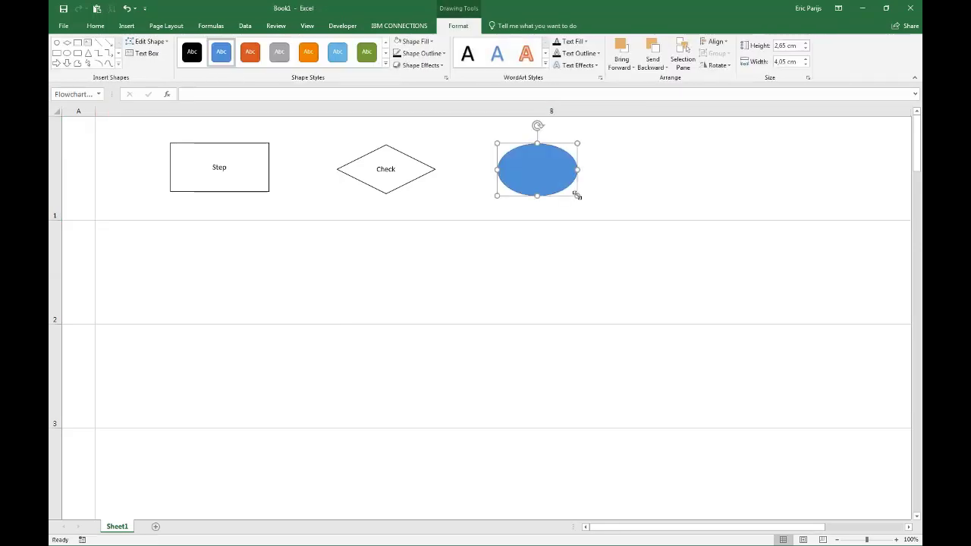
Set the connector ellipse's height and width both to 2,5 cm
click(786, 45)
text(2)
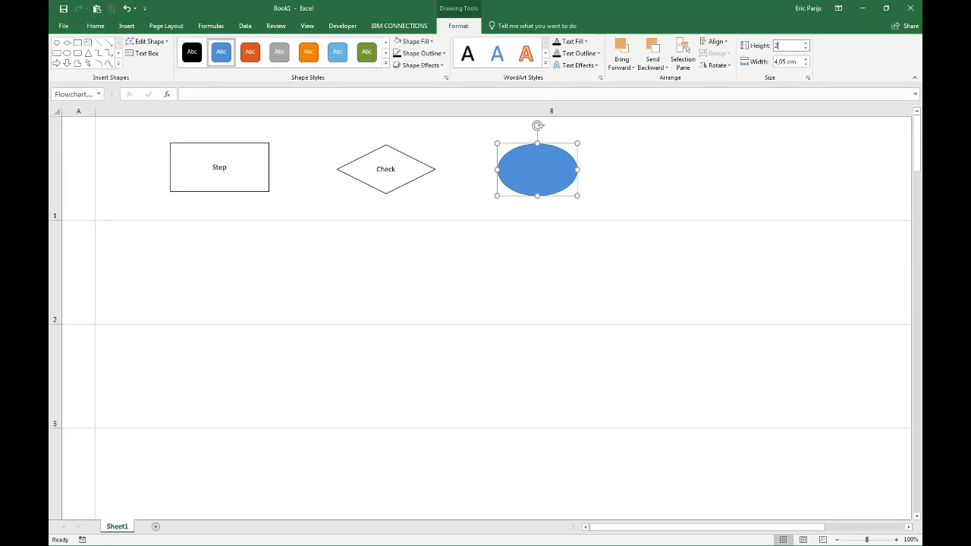
text(,5)
key(Tab)
text(2,5)
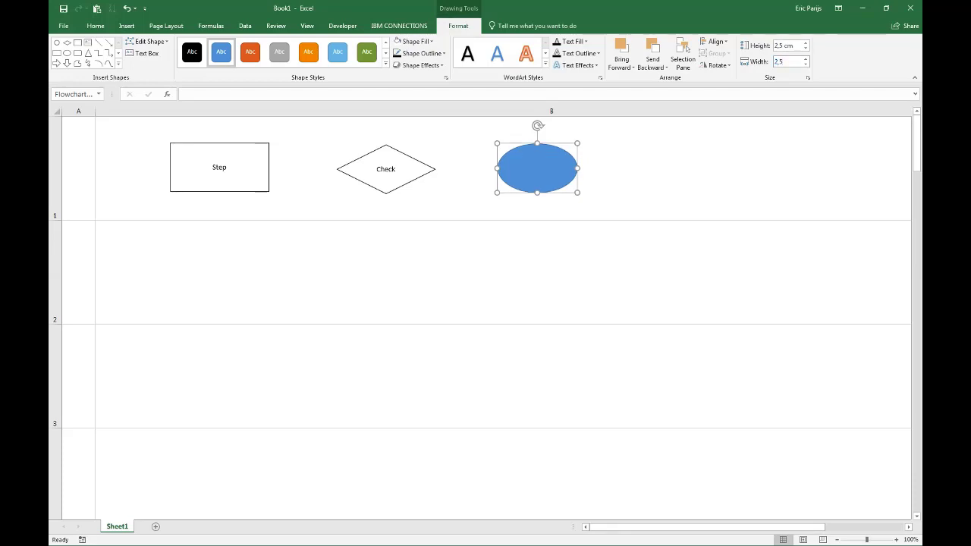
click(611, 134)
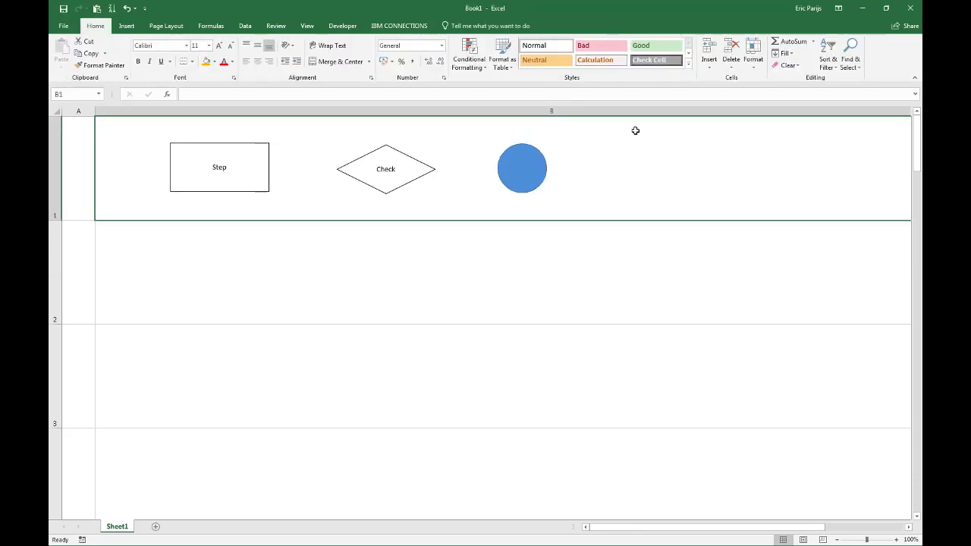
Format the connector circle with a white fill, an automatic black outline and automatic black text fill
click(520, 185)
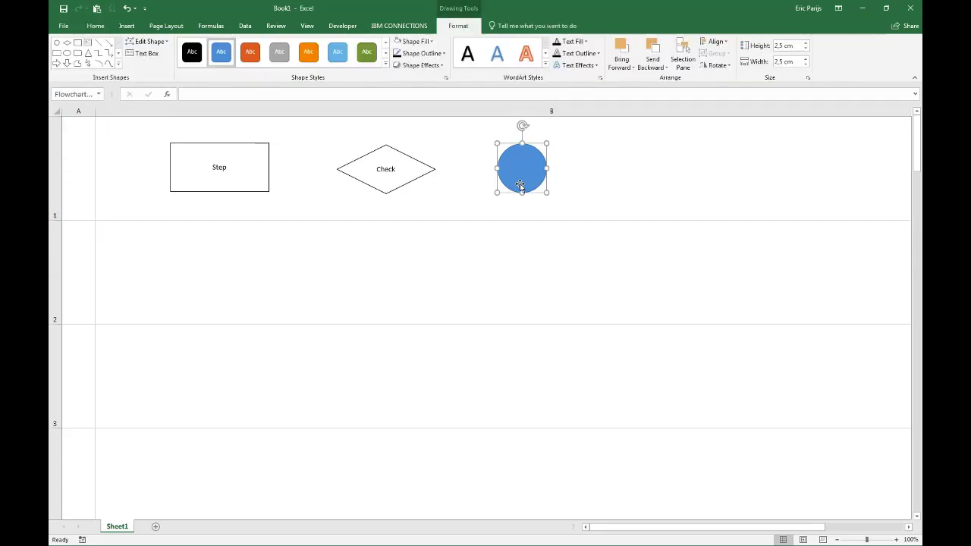
click(429, 42)
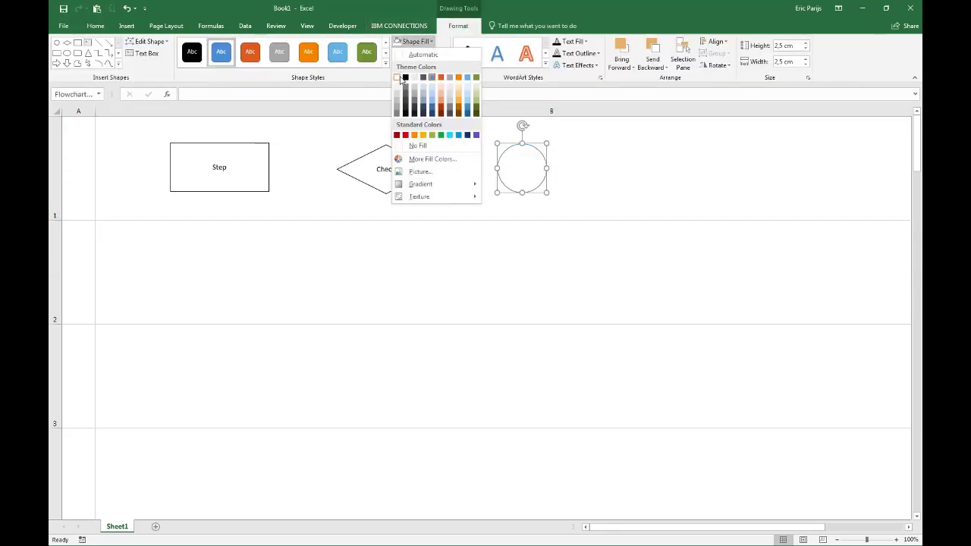
click(401, 80)
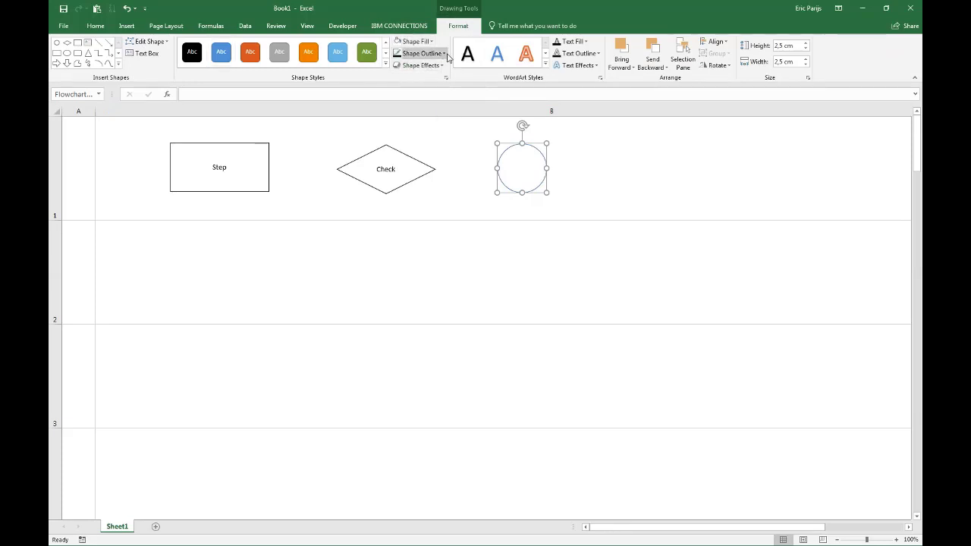
click(446, 55)
click(428, 66)
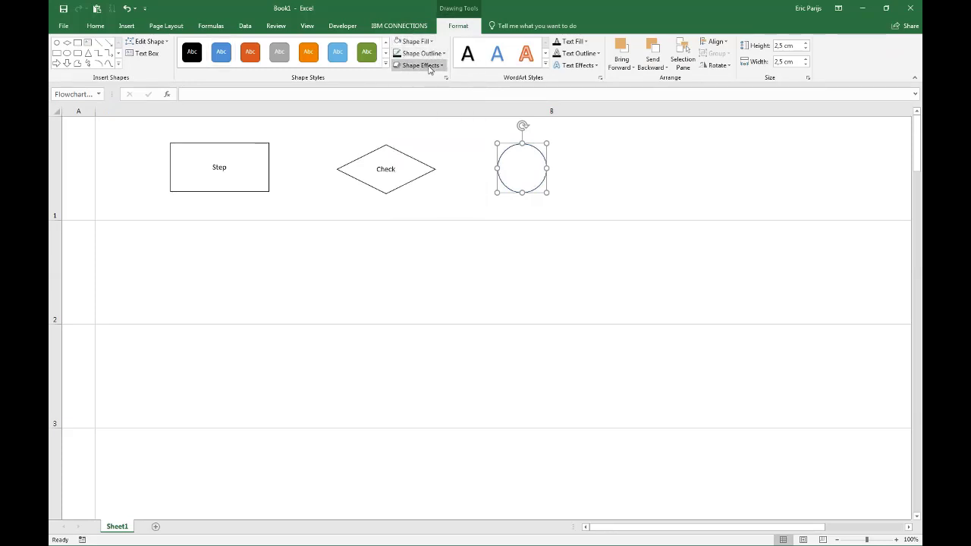
click(585, 43)
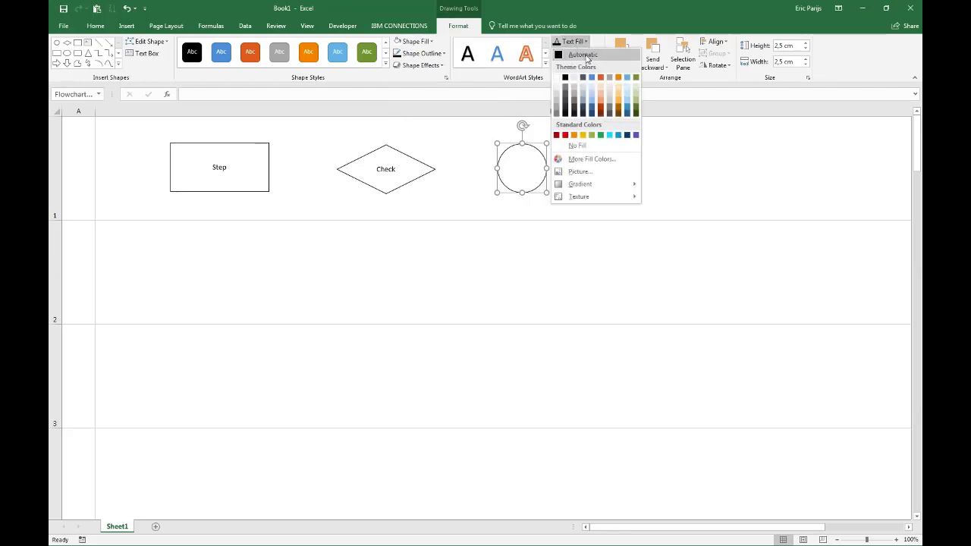
click(583, 55)
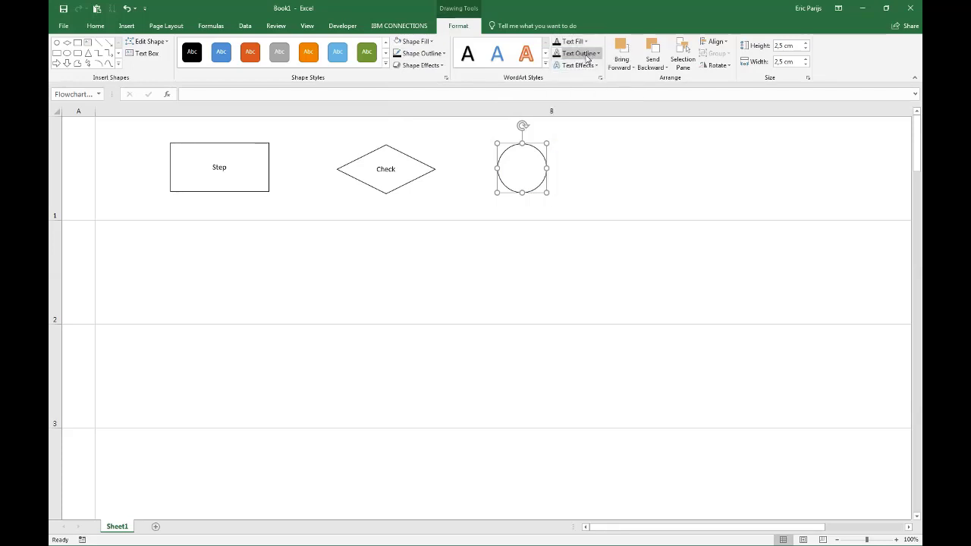
Label the connector circle "Start" and centre the text vertically and horizontally
click(518, 174)
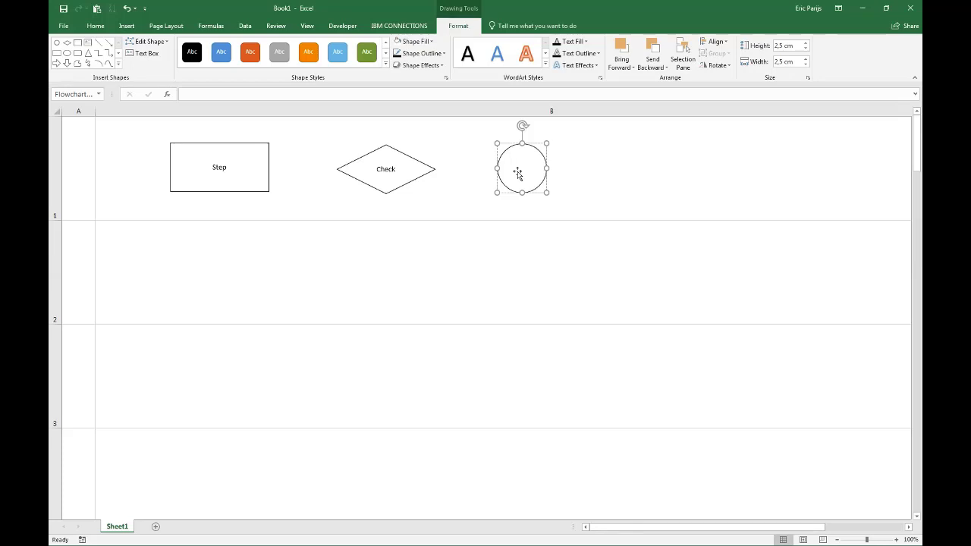
text(Start)
click(95, 29)
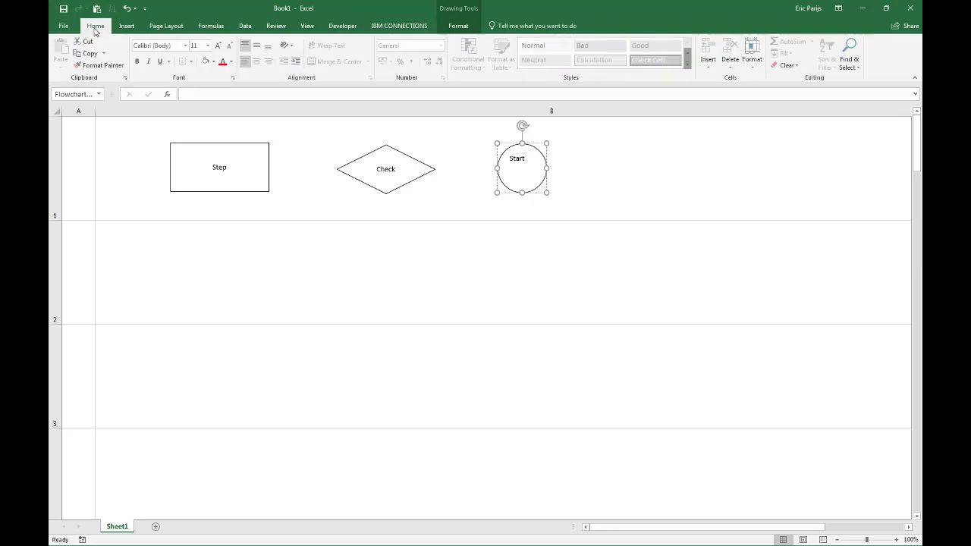
click(257, 48)
click(258, 62)
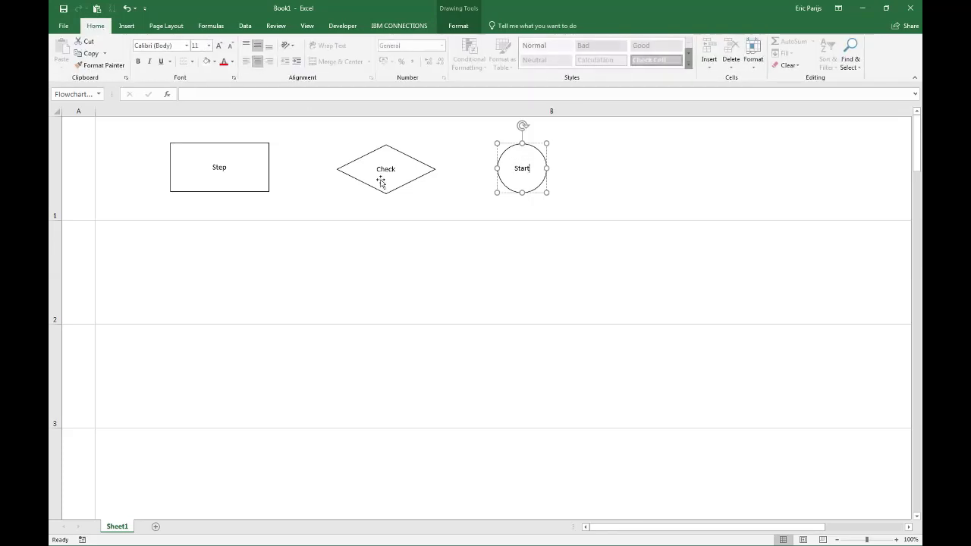
click(419, 197)
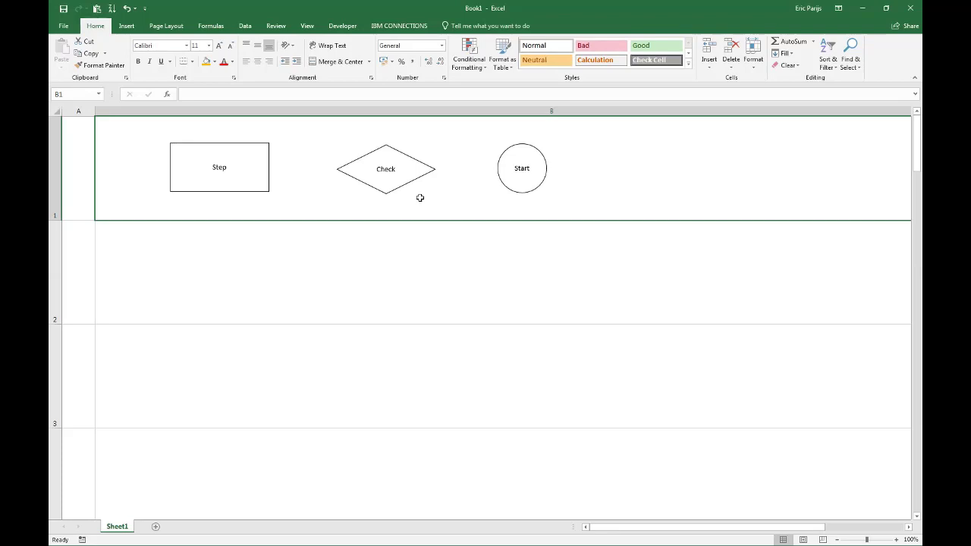
Duplicate the Start circle, place the copy directly to its right at the same height, and relabel the copy "End"
click(500, 187)
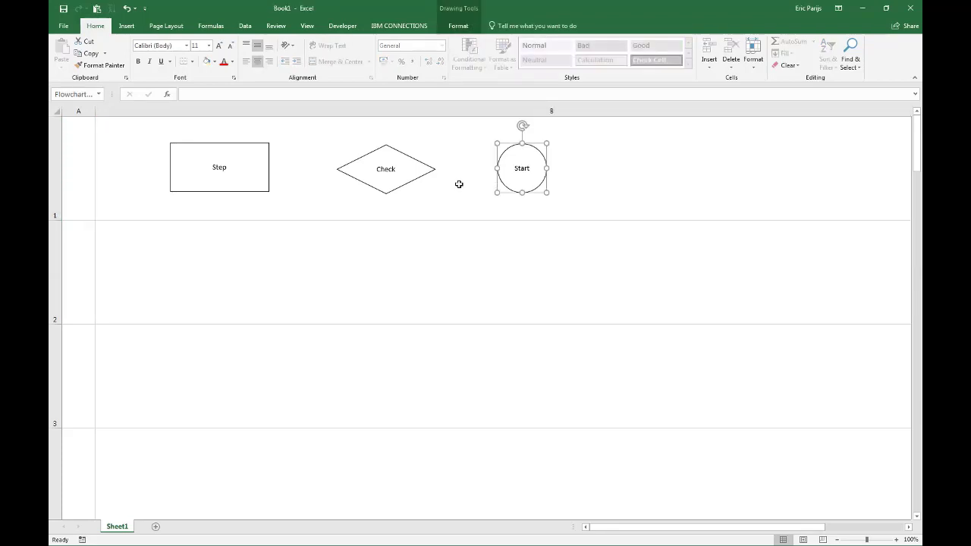
key(ctrl+c)
key(ctrl+v)
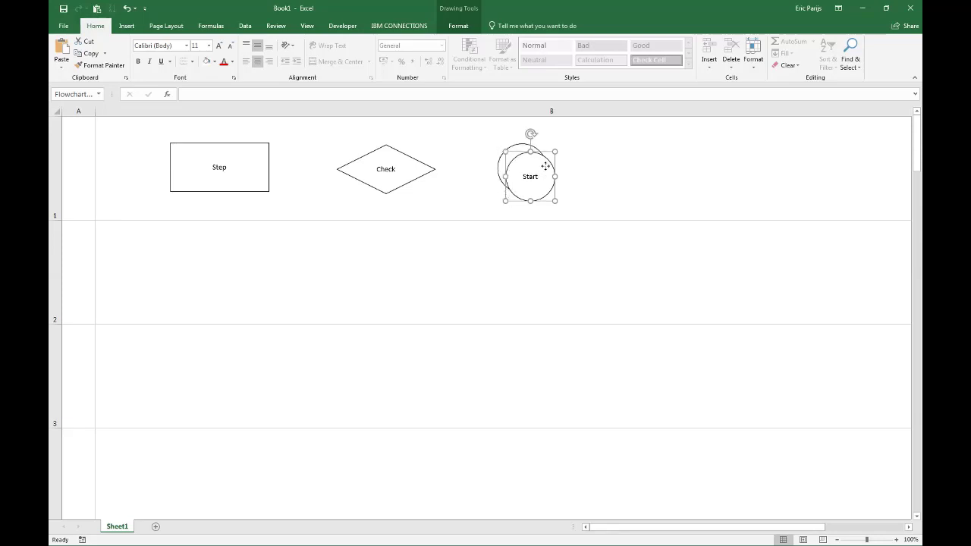
drag(545, 165, 597, 161)
double_click(576, 167)
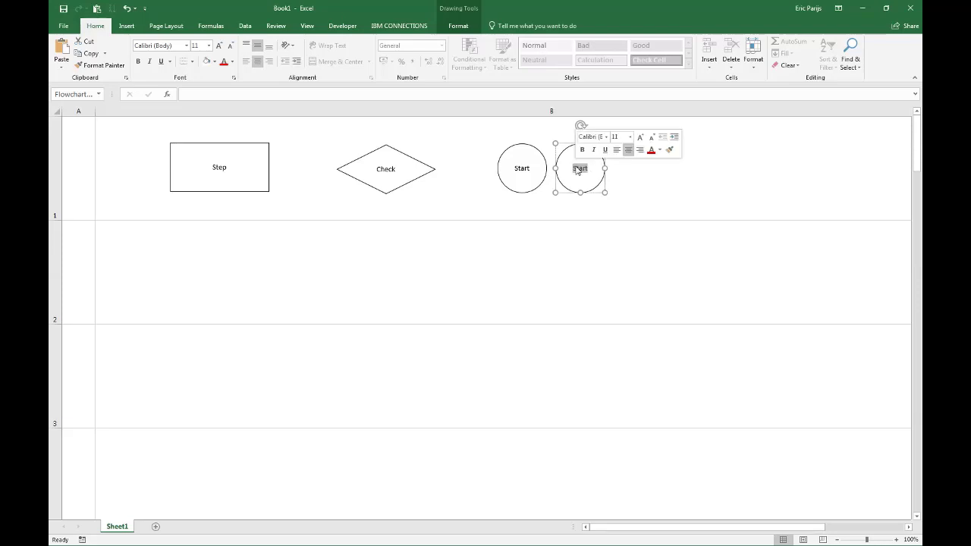
text(End)
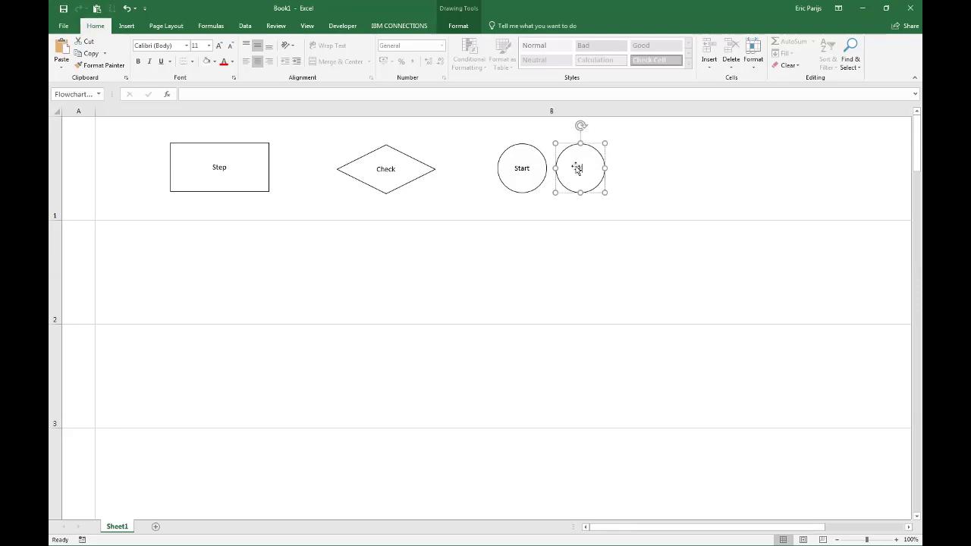
click(487, 206)
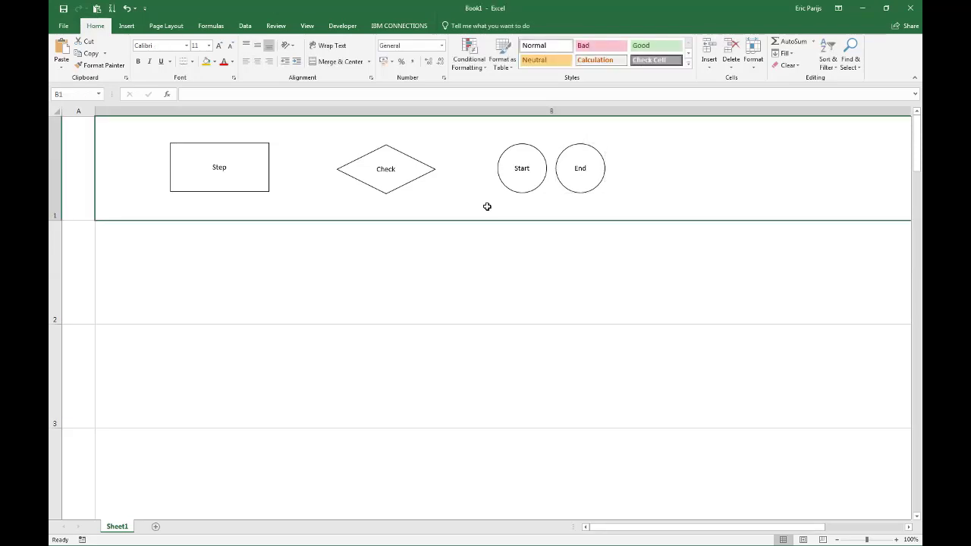
Draw a flowchart connector ellipse about 1.3 cm high and 2.9 cm wide to the right of the End circle
click(126, 26)
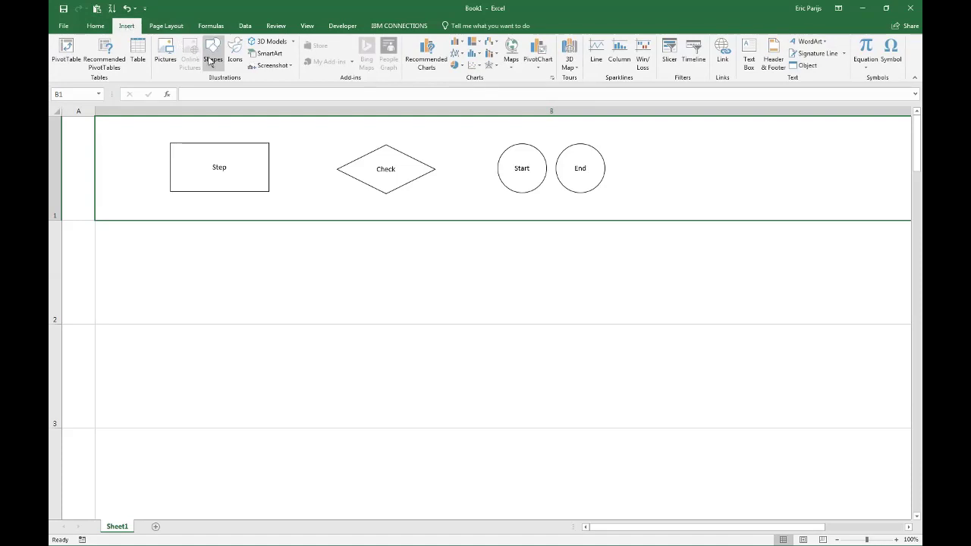
click(210, 61)
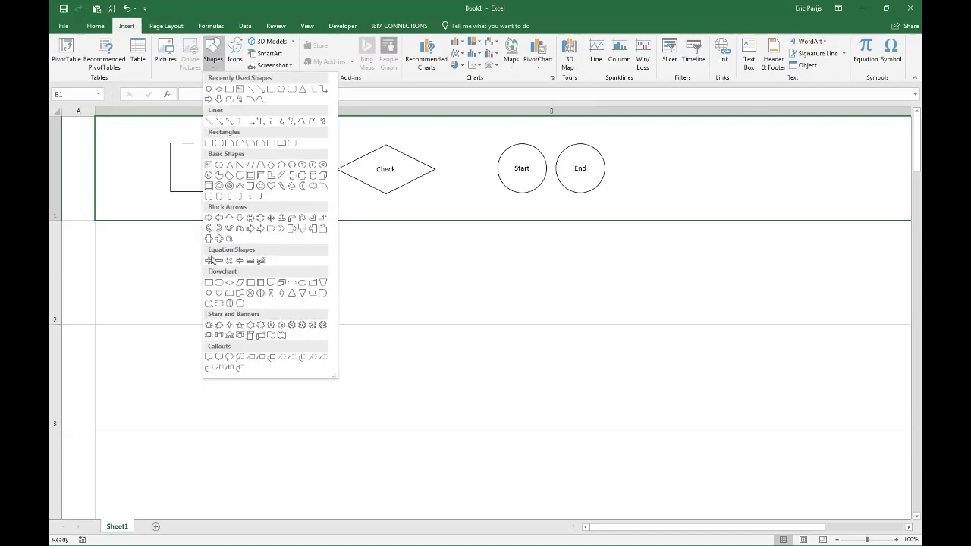
click(209, 292)
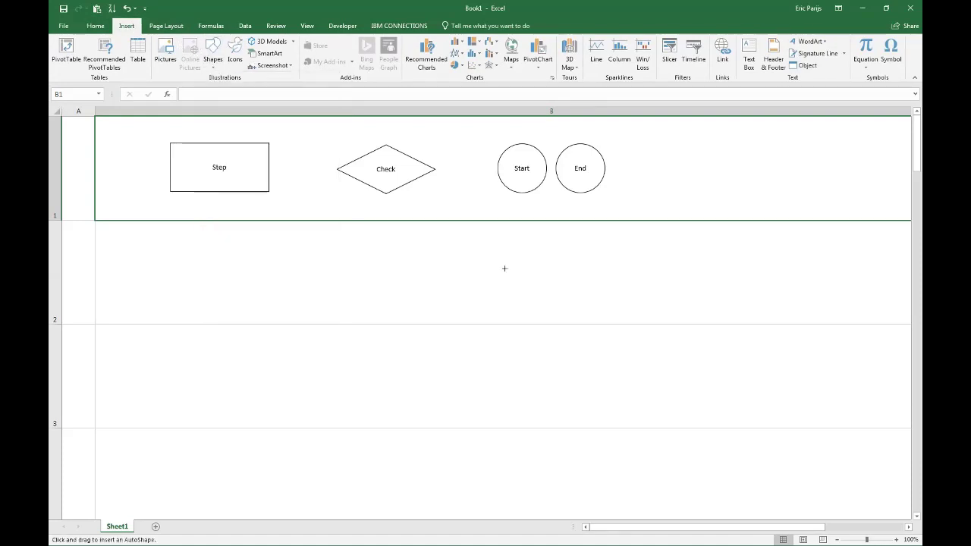
mouse_move(650, 153)
mouse_down()
mouse_move(704, 165)
mouse_move(709, 180)
mouse_up()
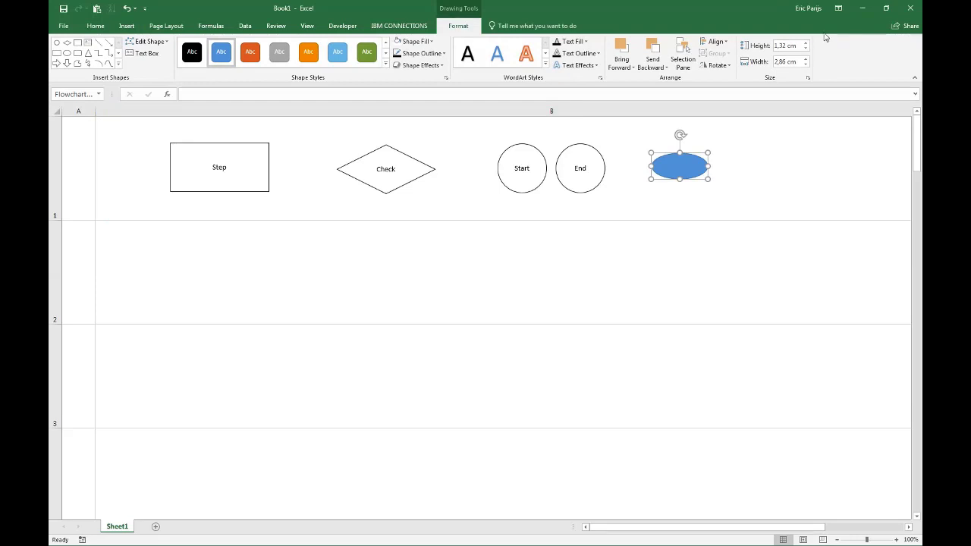
Set the new small ellipse's height to 1 cm and its width to 2 cm
click(793, 46)
text(1)
key(Tab)
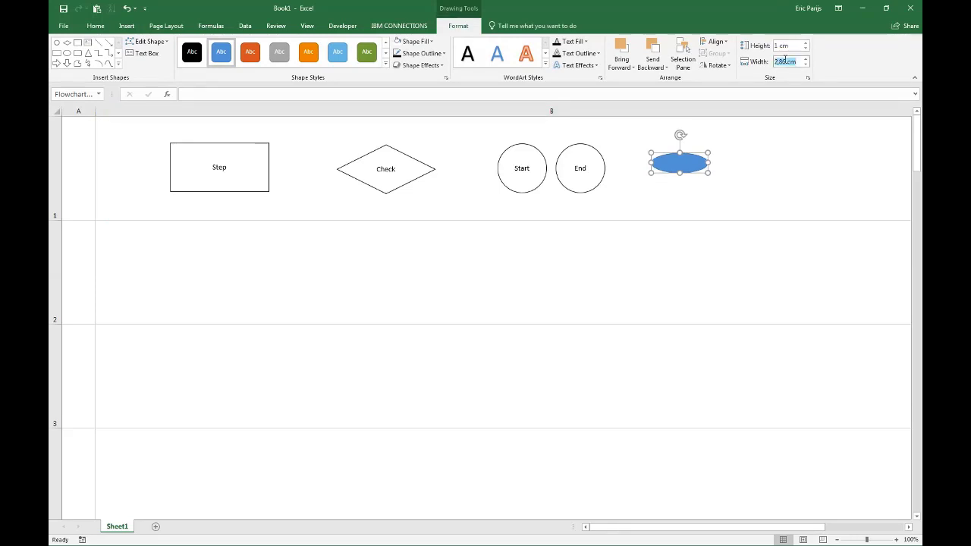
text(2)
click(741, 129)
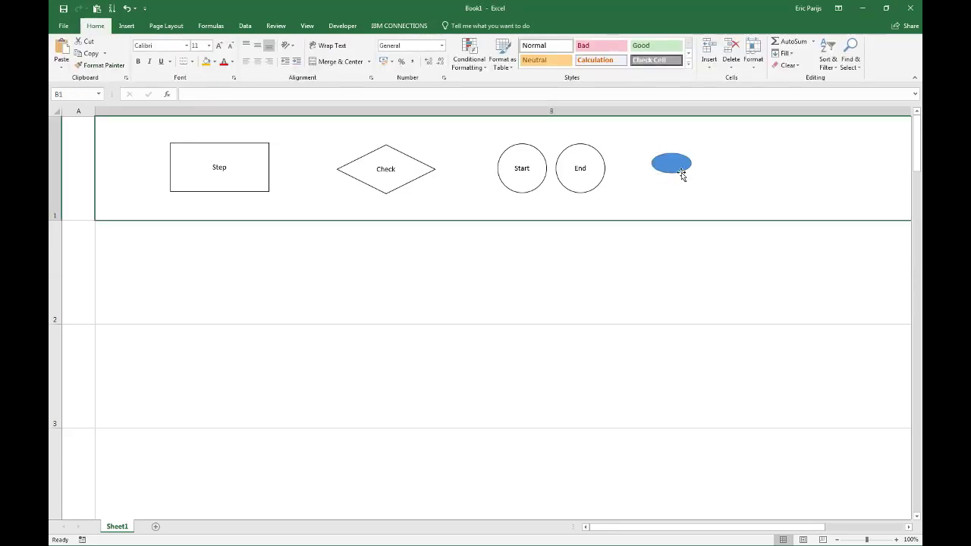
Format the small ellipse beside the End circle with a white fill, an automatic black outline and automatic black text fill
click(682, 170)
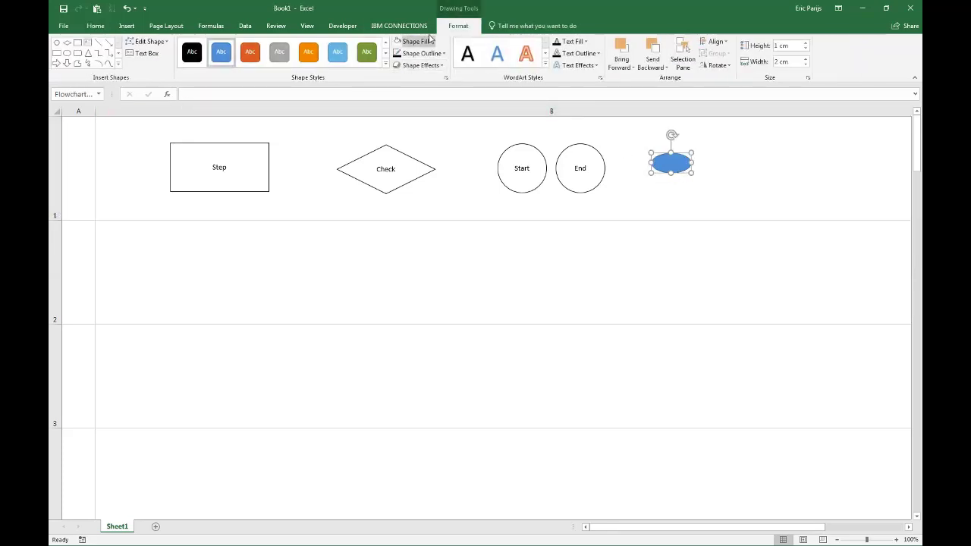
click(431, 42)
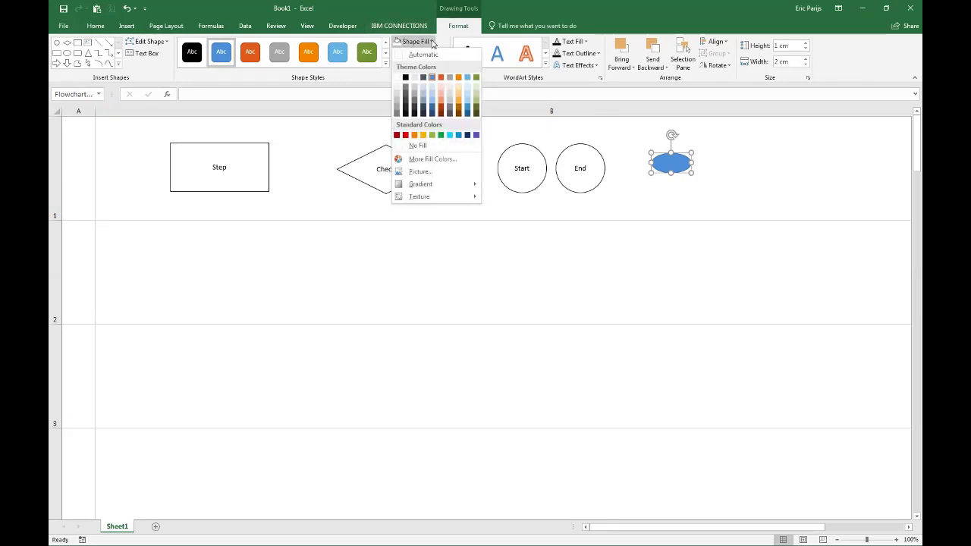
click(401, 80)
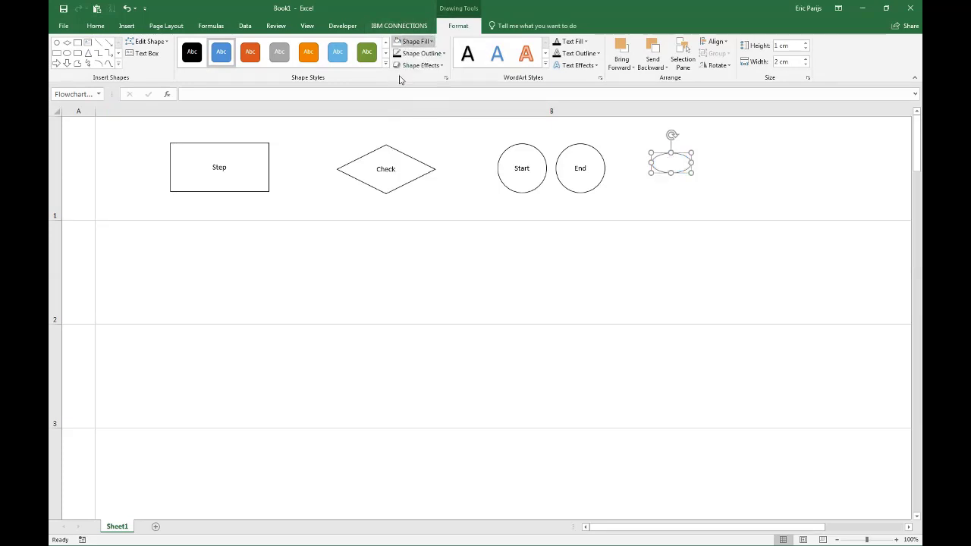
click(445, 53)
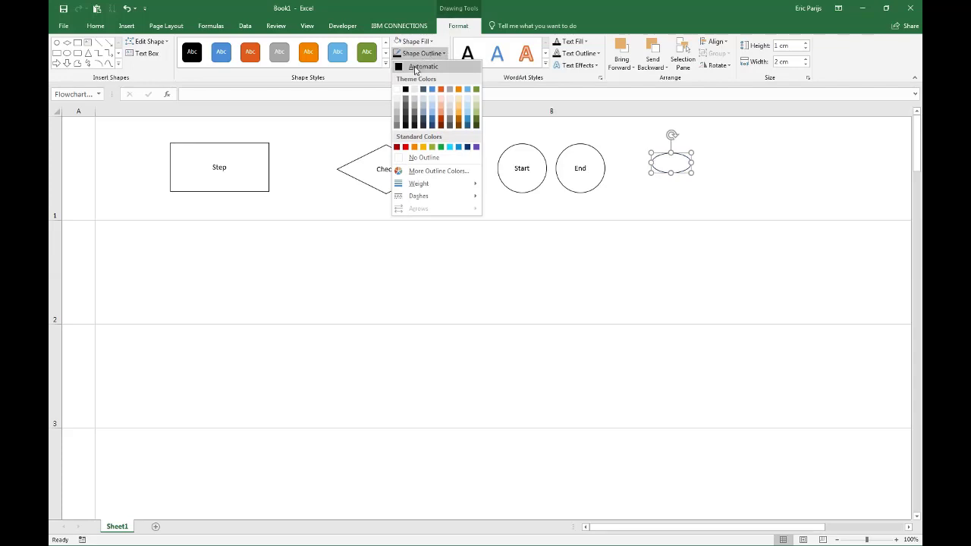
click(407, 65)
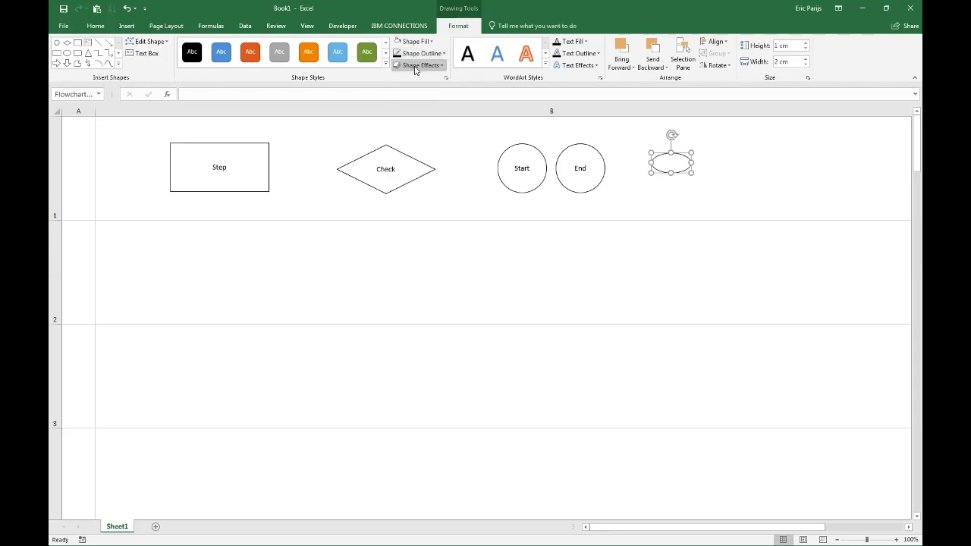
click(588, 44)
click(578, 56)
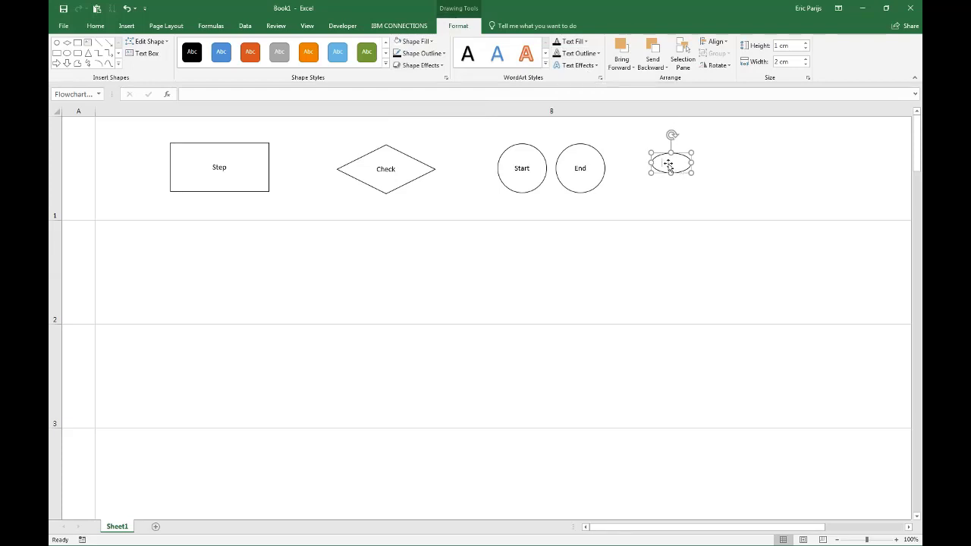
Label the small ellipse "YES" and centre the text vertically and horizontally
text(YES)
click(97, 29)
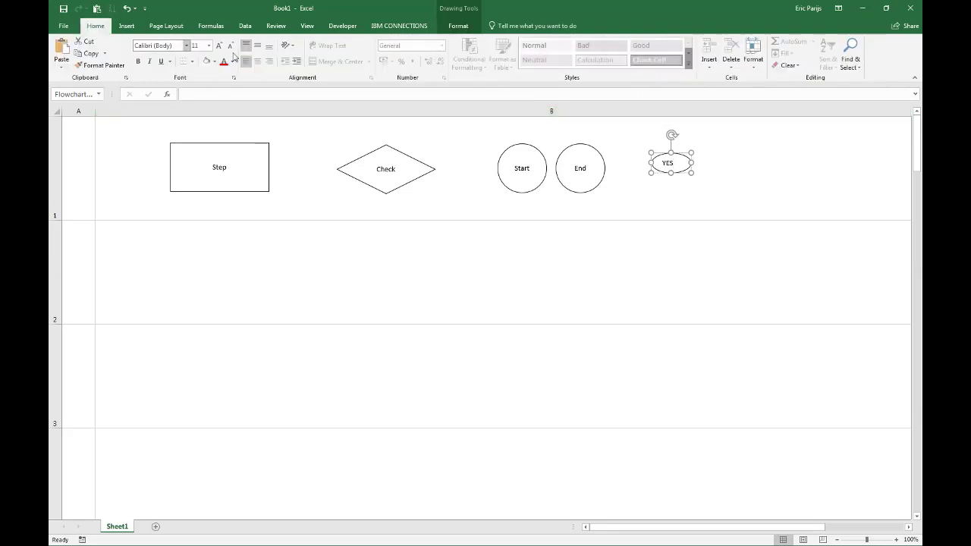
click(258, 46)
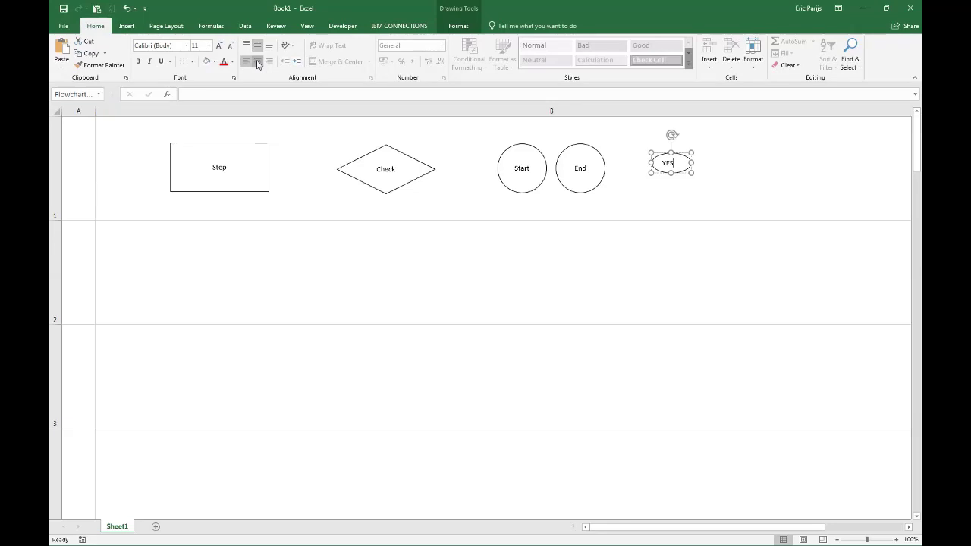
click(257, 62)
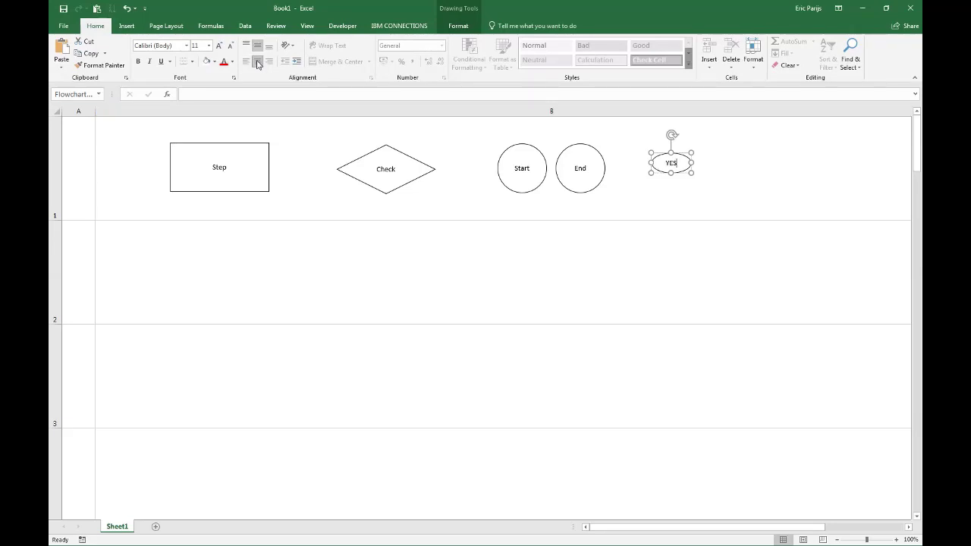
click(622, 186)
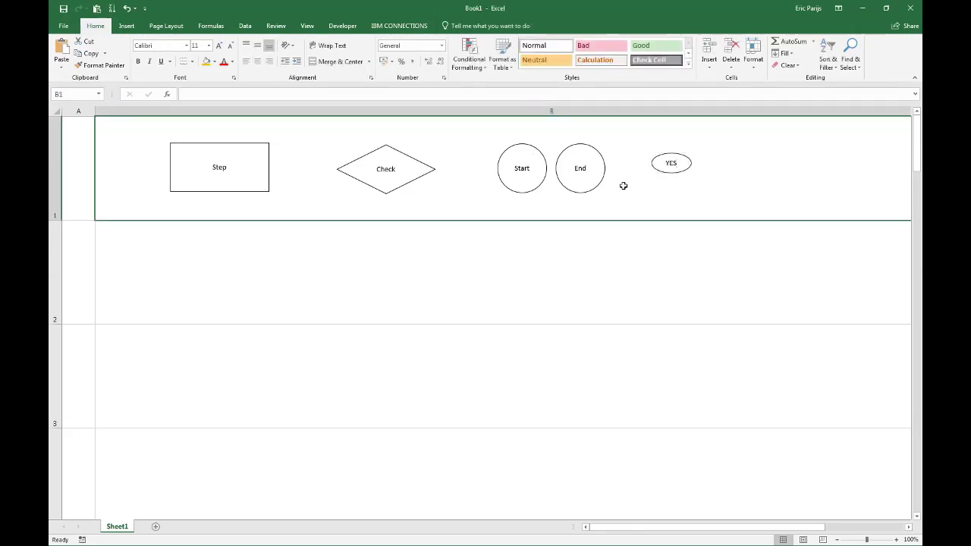
Place a copy of the YES ellipse to its right in row 1 and relabel the copy "NO"
click(659, 174)
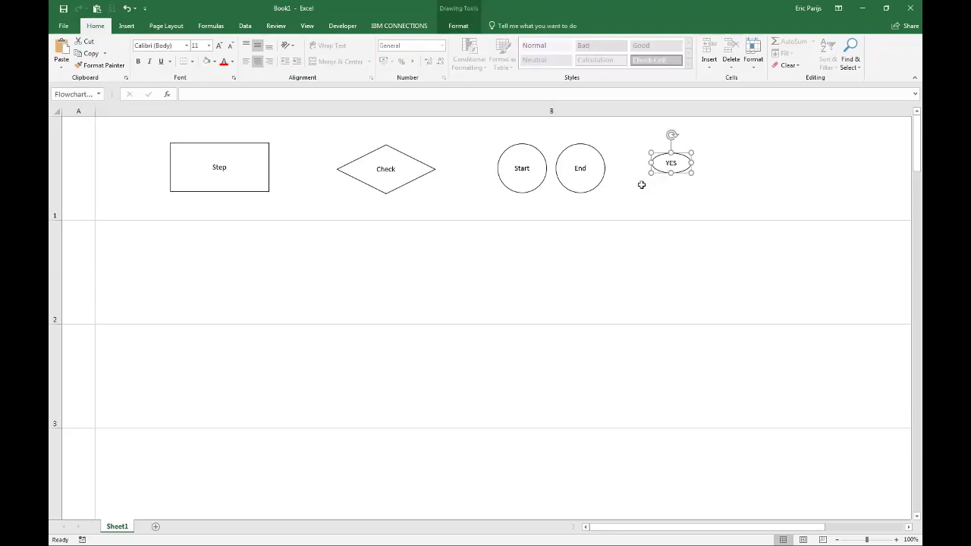
drag(677, 167, 736, 168)
double_click(724, 162)
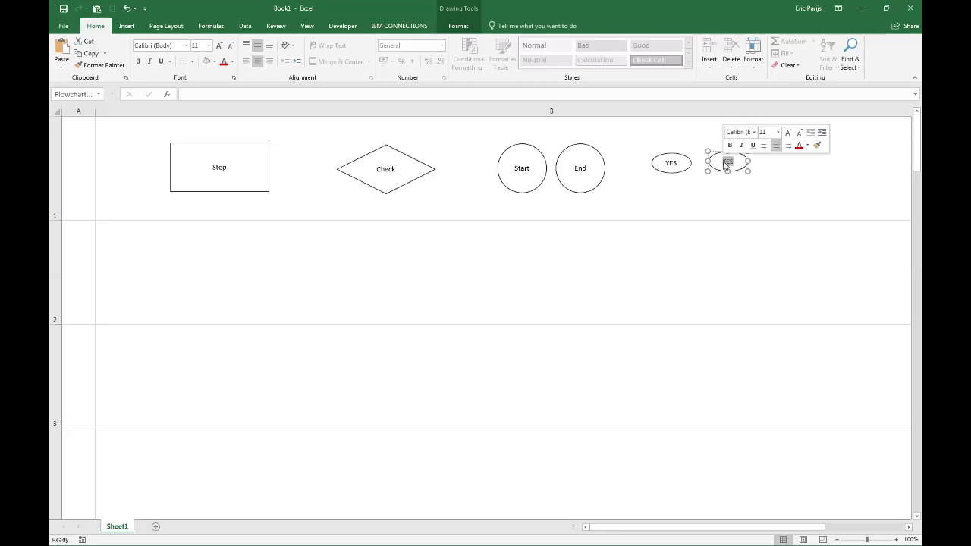
text(NO)
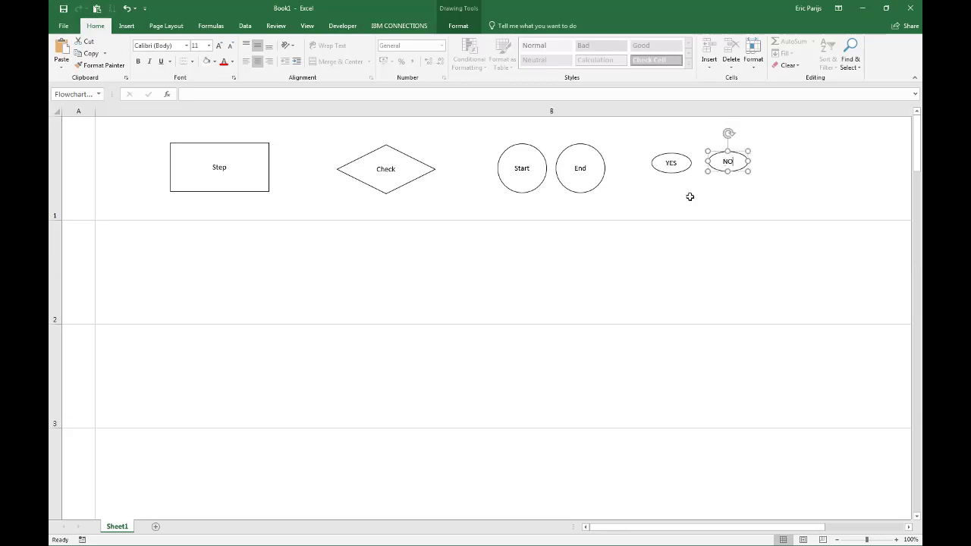
click(690, 196)
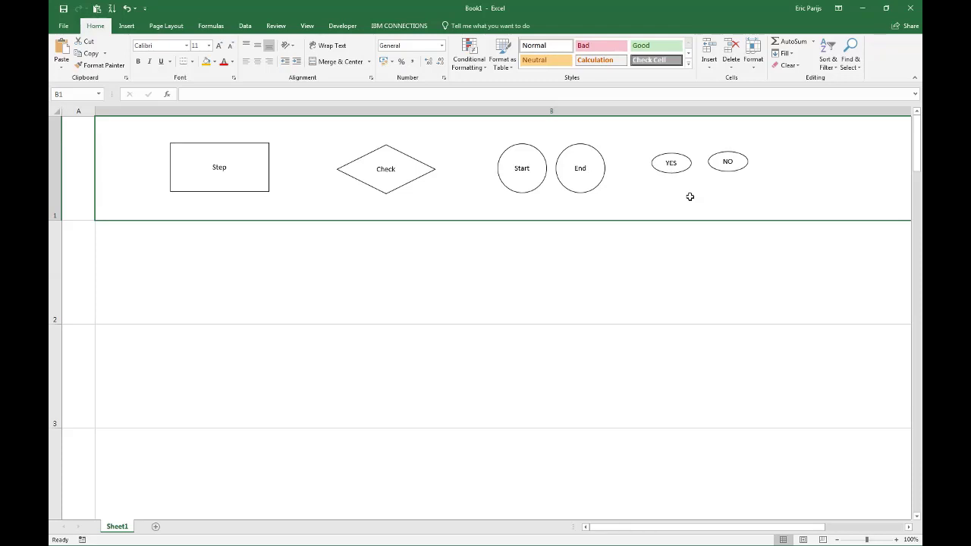
Move the Start circle into row 2 and place two copies of the Step rectangle beneath it in rows 3 and 4
click(512, 193)
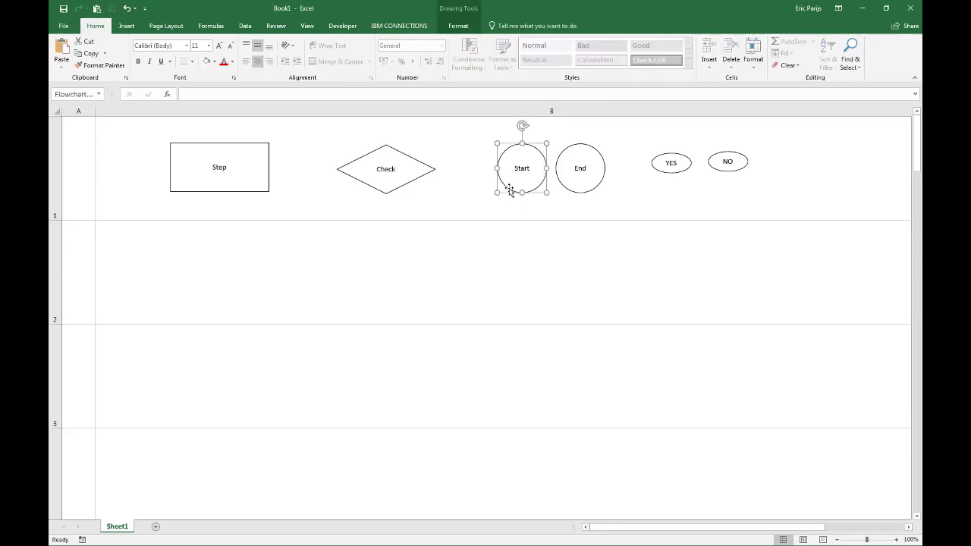
drag(503, 152, 357, 253)
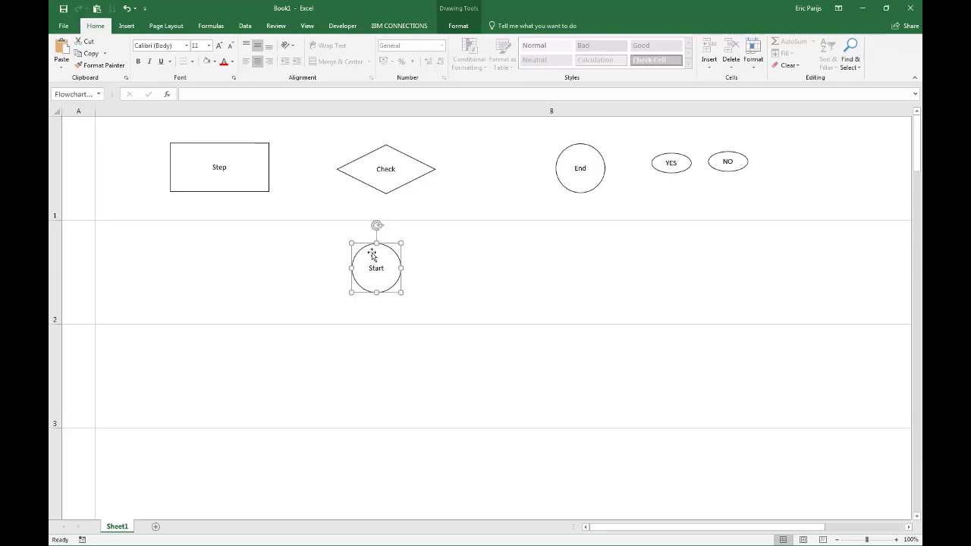
click(241, 192)
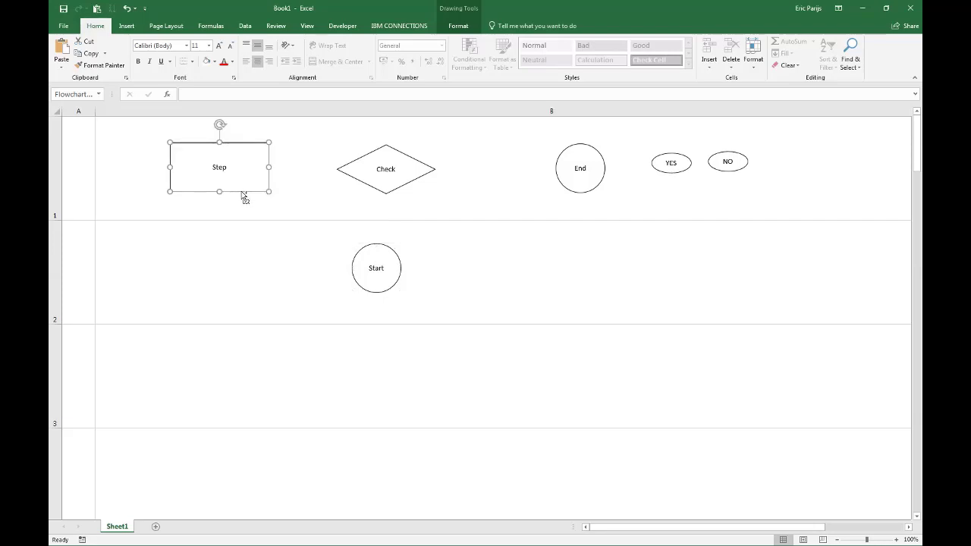
drag(244, 194, 399, 400)
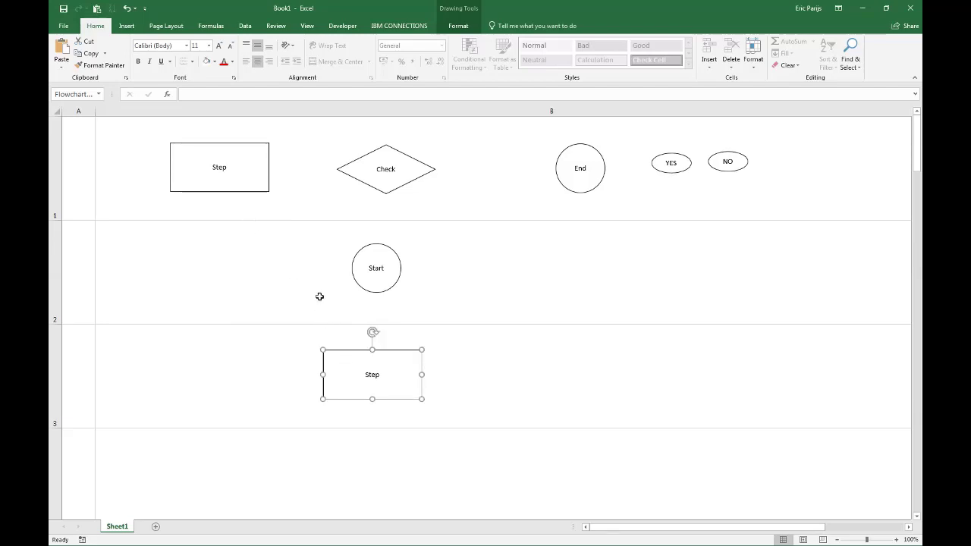
click(269, 192)
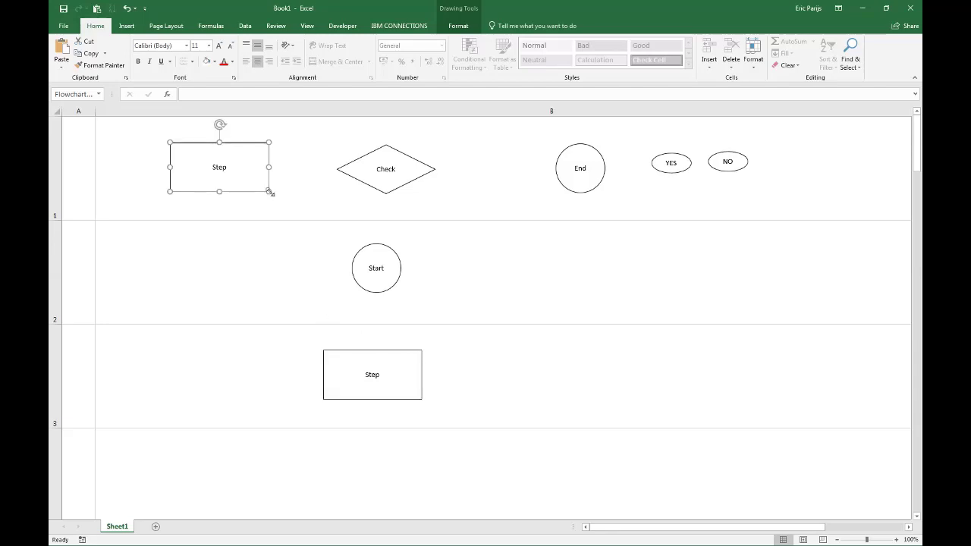
drag(269, 191, 408, 495)
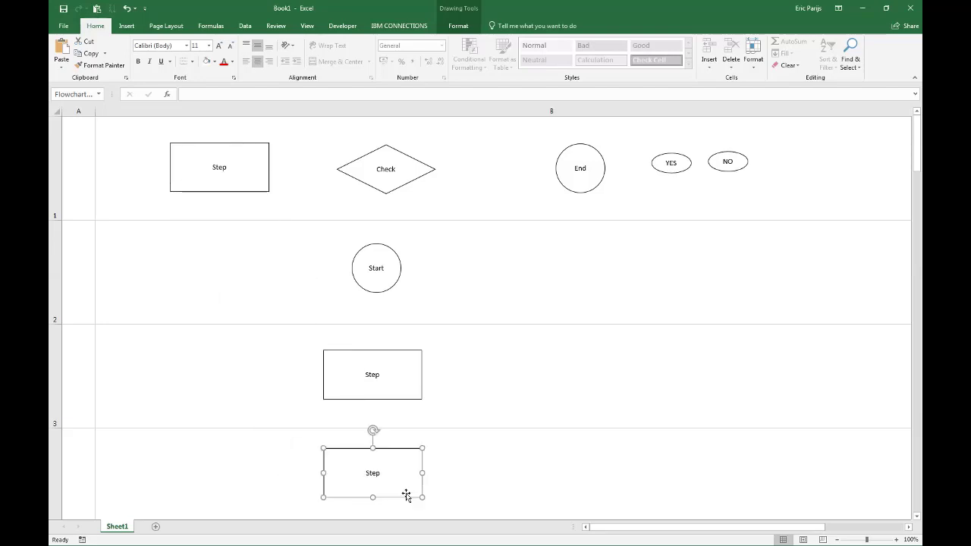
click(505, 385)
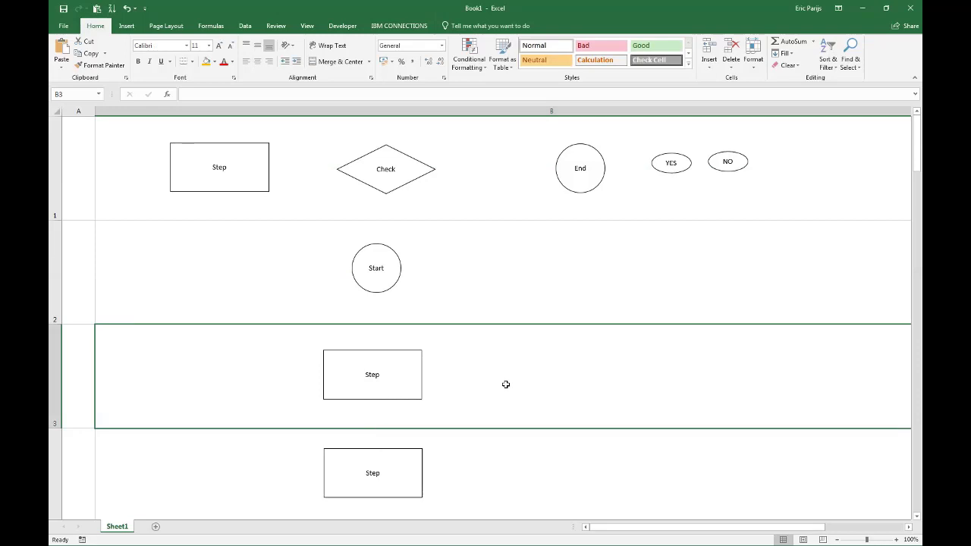
Place a copy of the Check diamond in row 5, beneath the row 4 Step rectangle
click(837, 539)
click(837, 539)
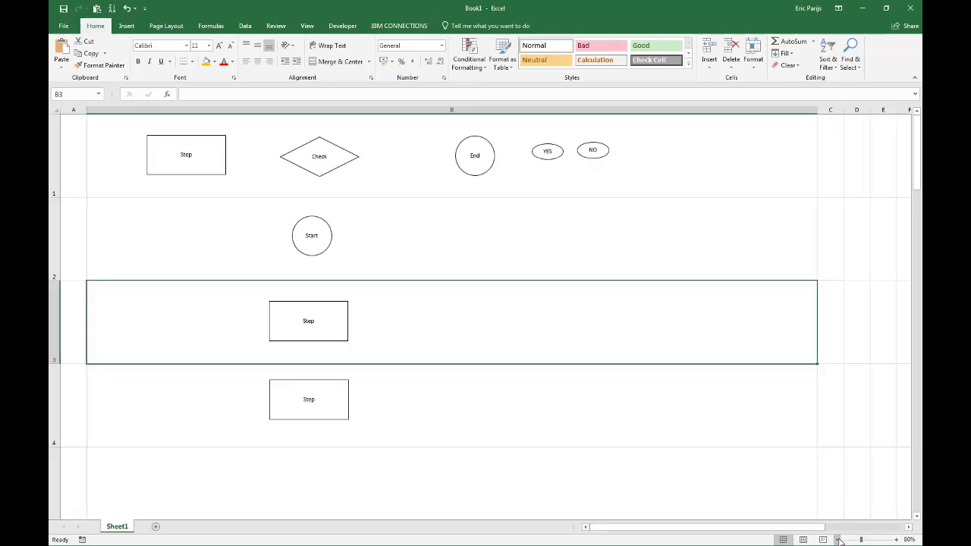
click(837, 539)
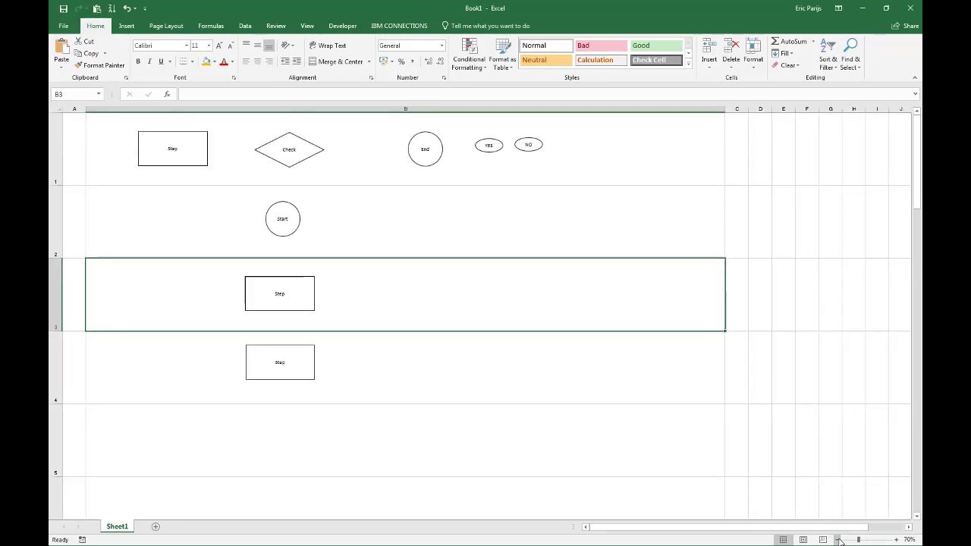
click(295, 168)
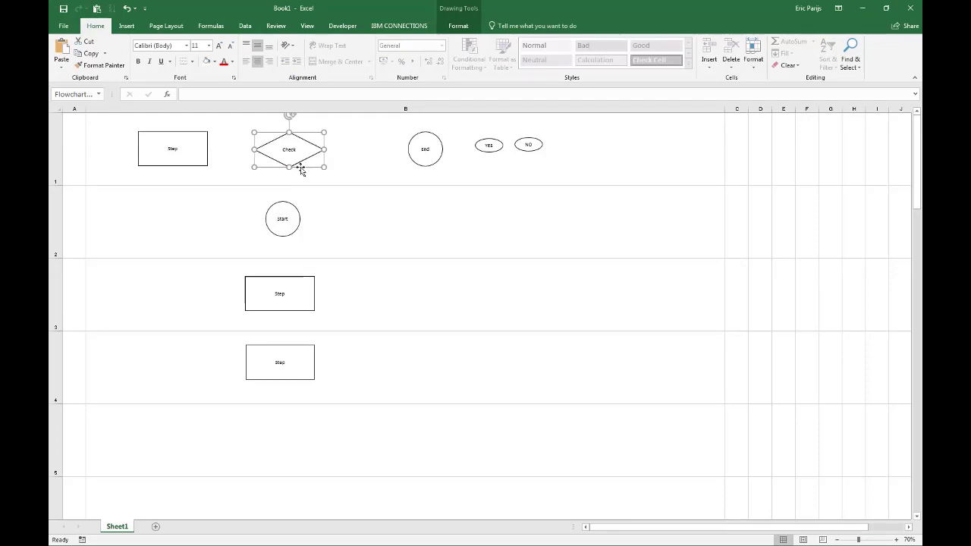
drag(301, 170, 291, 448)
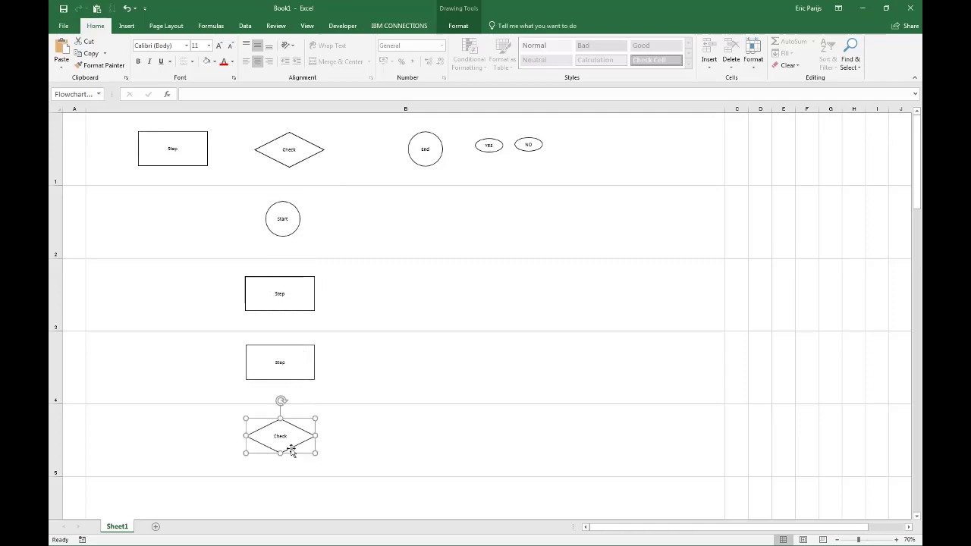
Place a copy of the YES ellipse below left of the row 5 Check diamond and a copy of the NO ellipse at its upper right
click(489, 151)
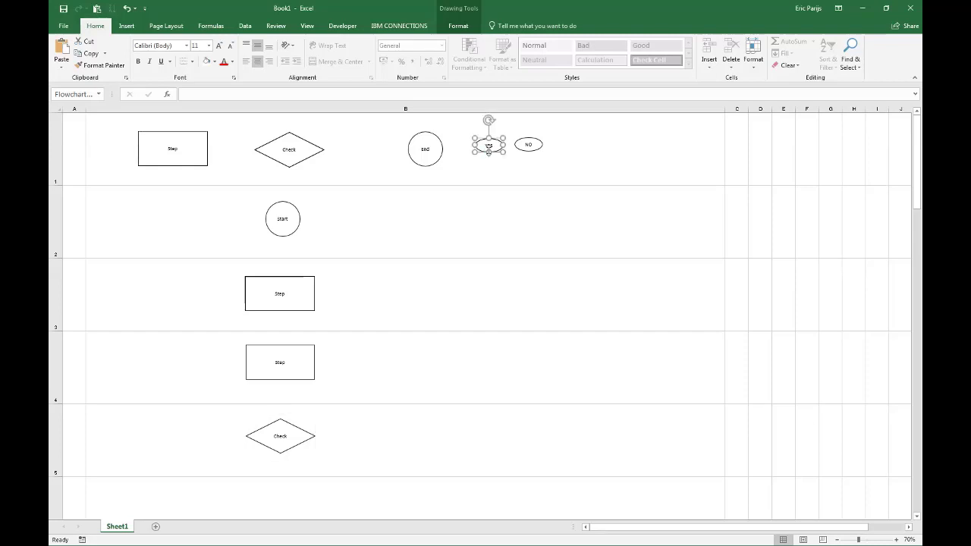
drag(484, 157, 244, 476)
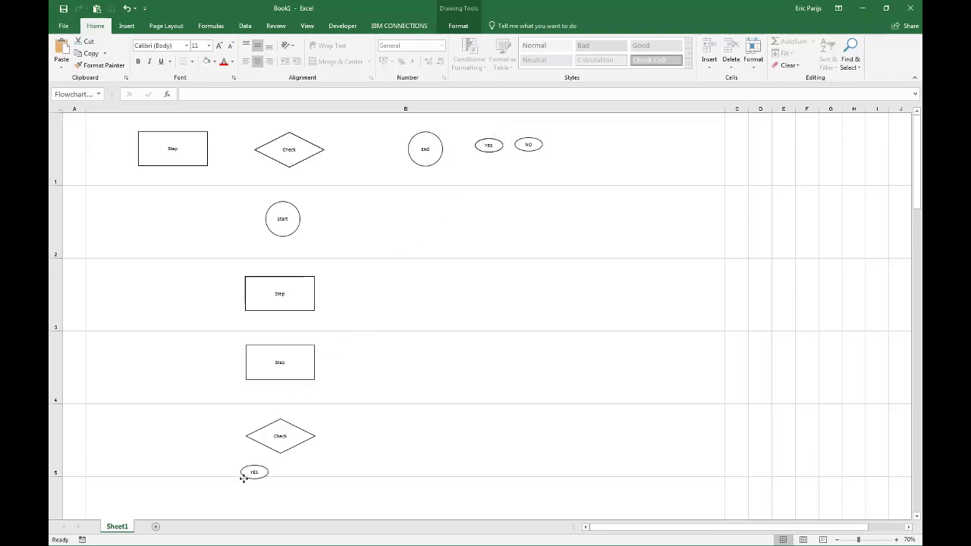
click(524, 151)
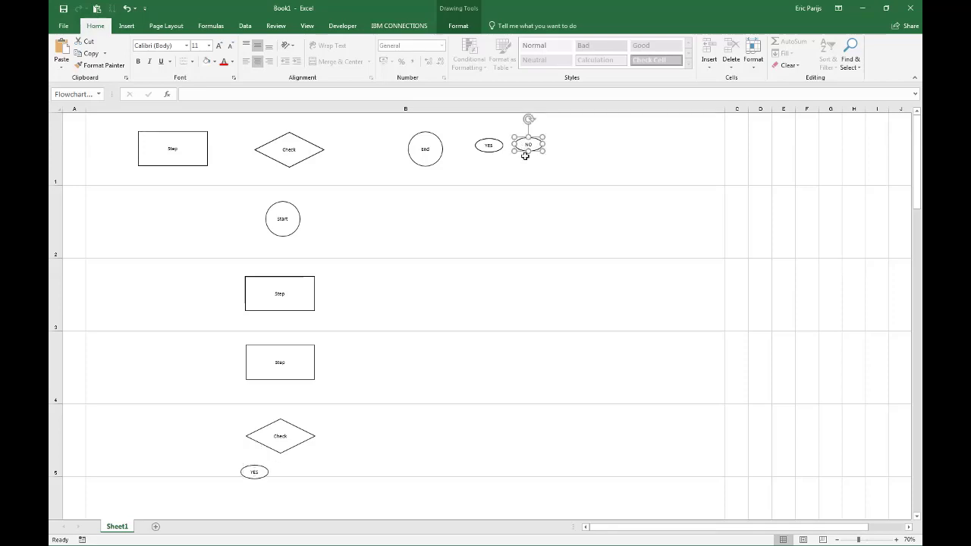
drag(521, 157, 357, 430)
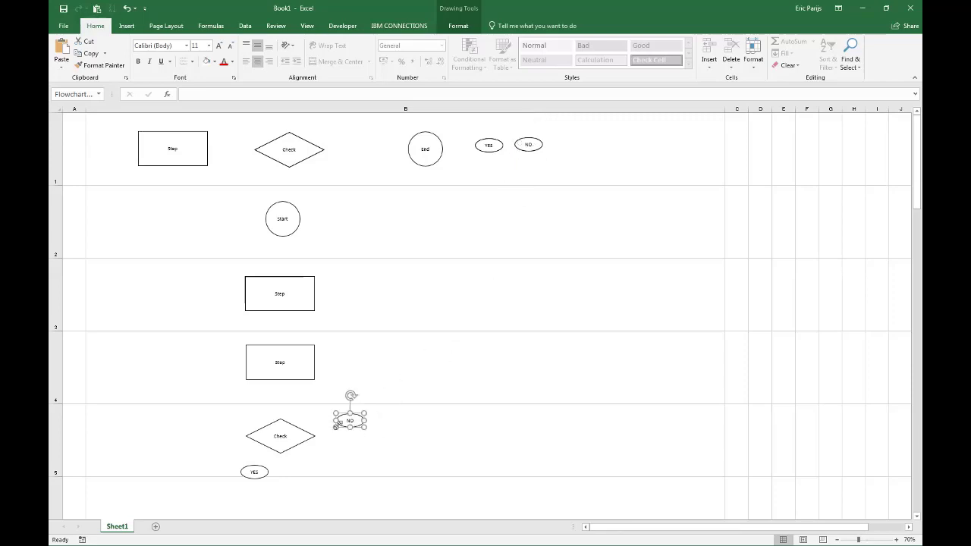
click(180, 412)
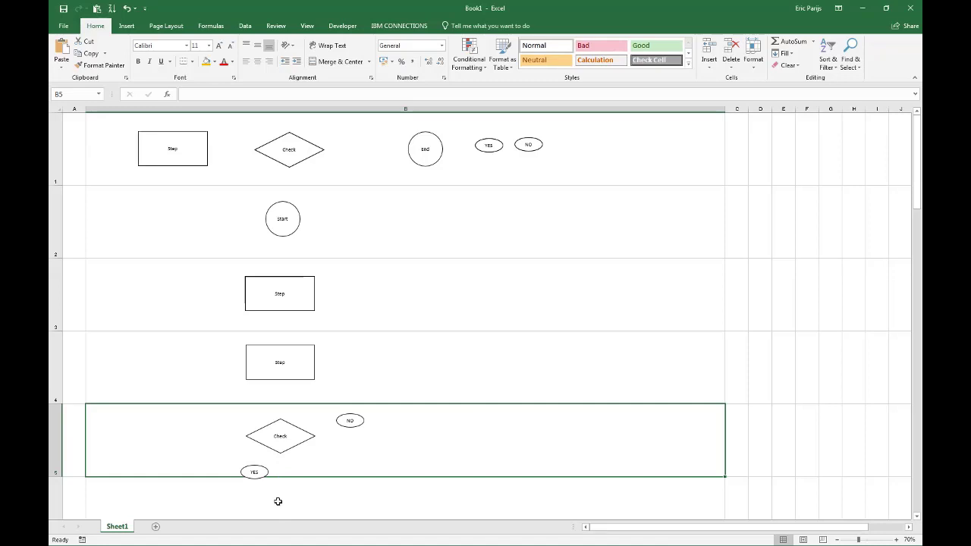
Place a copy of the Step rectangle from row 1 in row 6, beneath the Check diamond
click(837, 539)
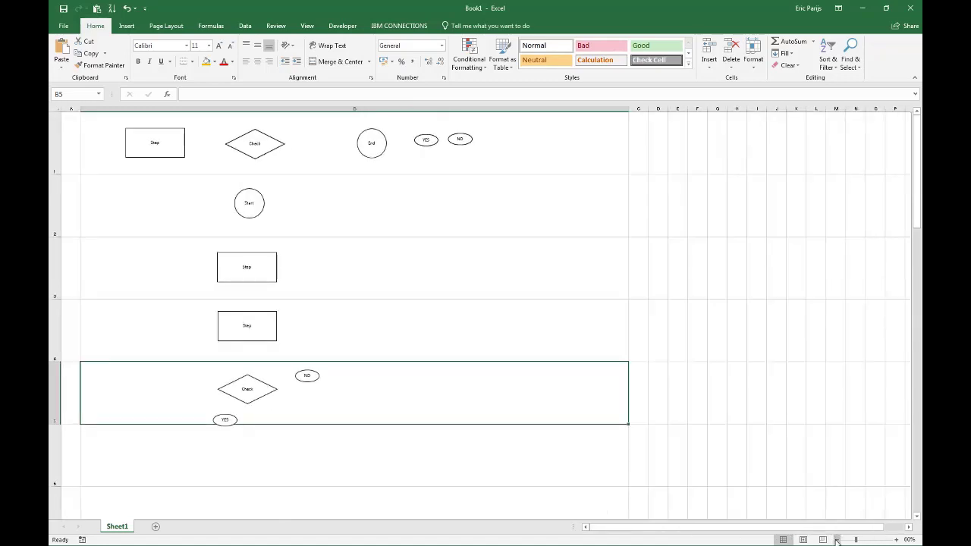
click(134, 159)
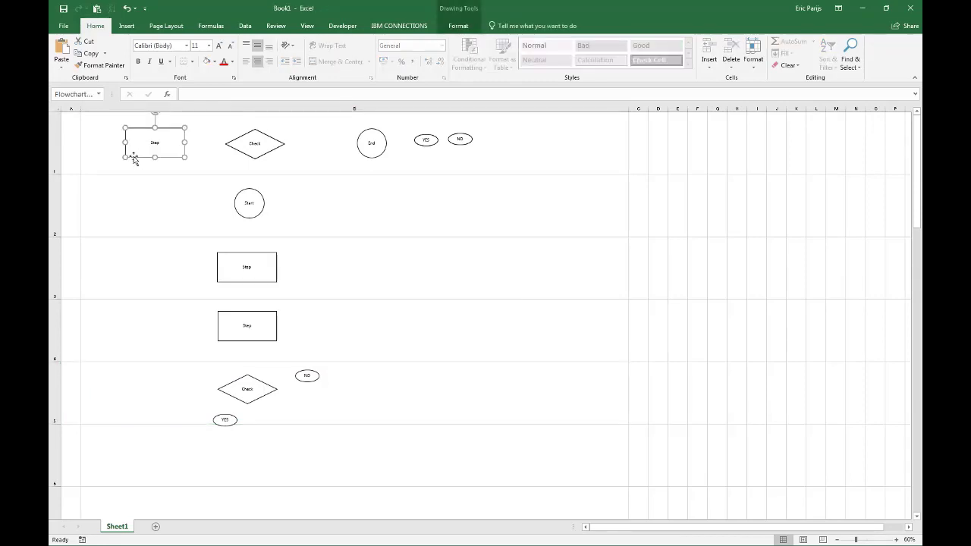
ctrl+click(134, 157)
drag(135, 160, 143, 204)
drag(145, 256, 230, 463)
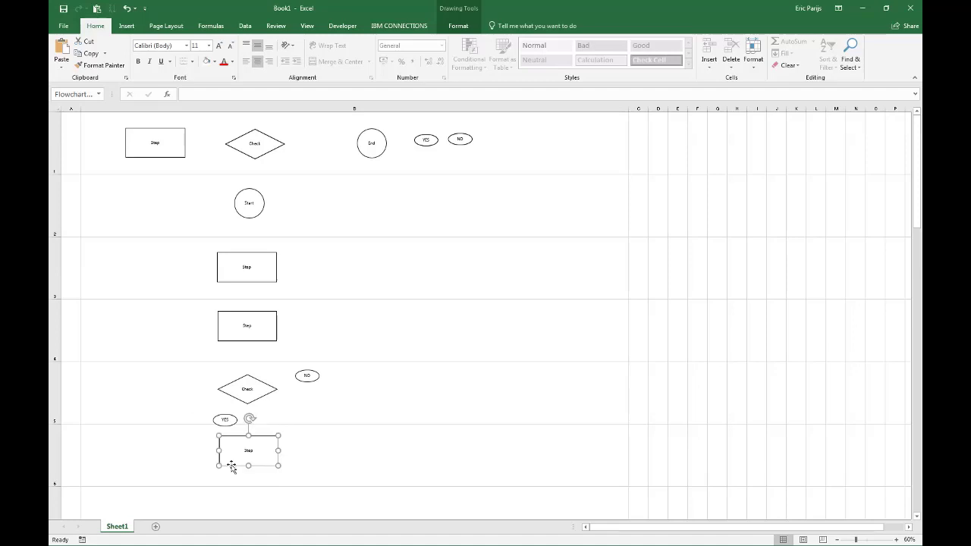
Place the End circle in row 7, beneath the row 6 Step rectangle
click(372, 158)
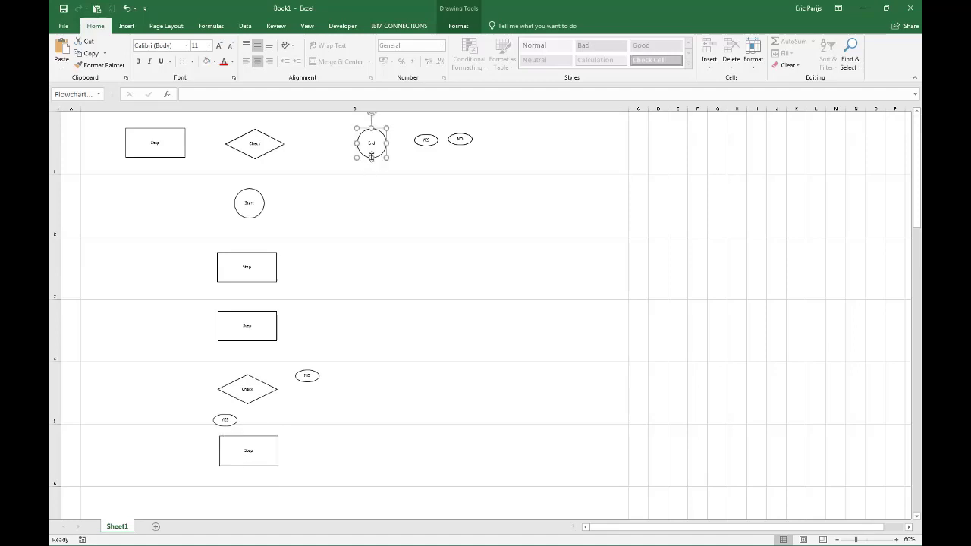
drag(364, 156, 244, 468)
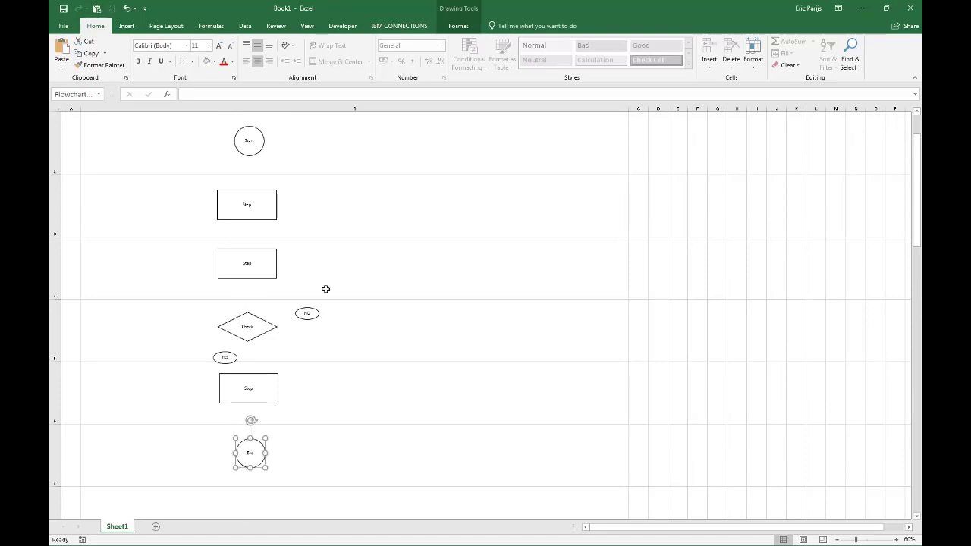
click(153, 171)
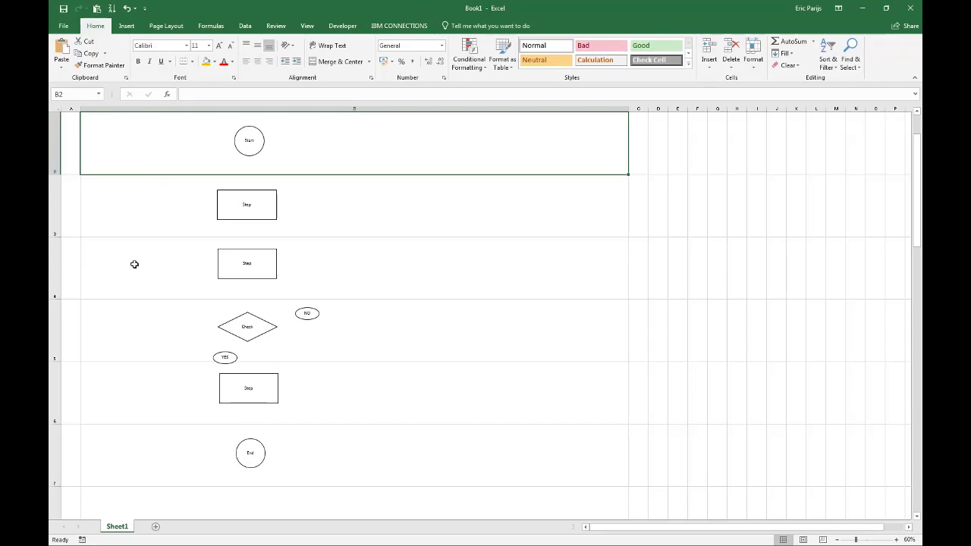
Copy the whole of row 5 with its Check, YES and NO shapes and insert it above the End circle's row 7
click(54, 330)
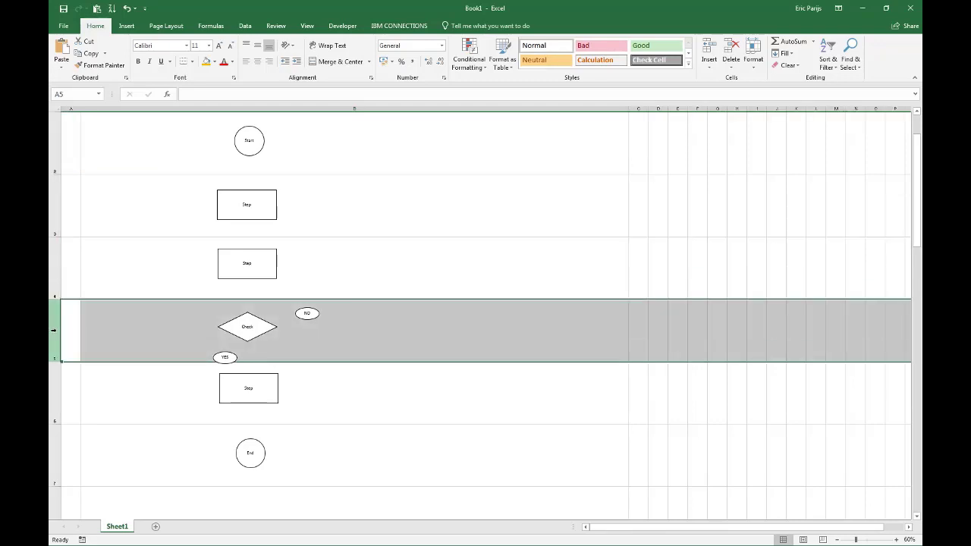
right_click(53, 330)
click(79, 347)
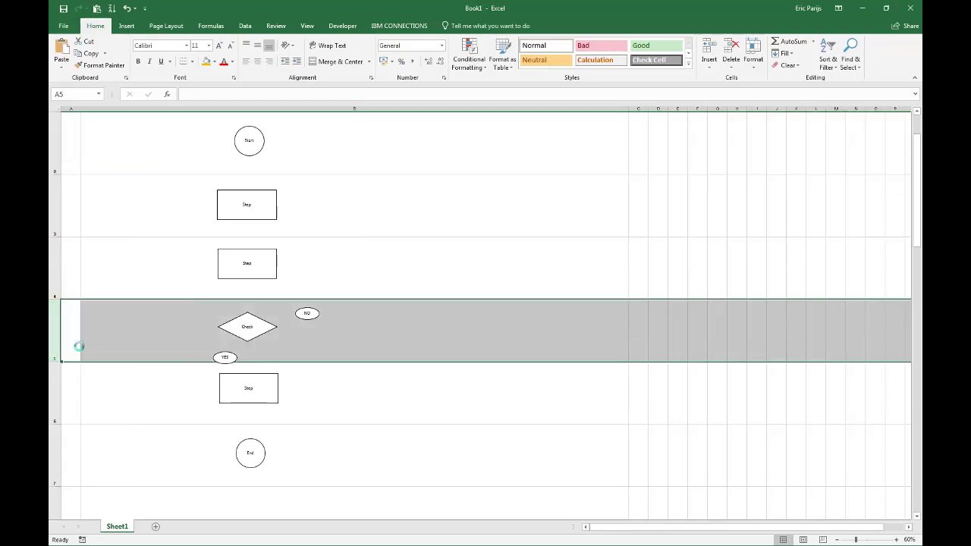
click(54, 448)
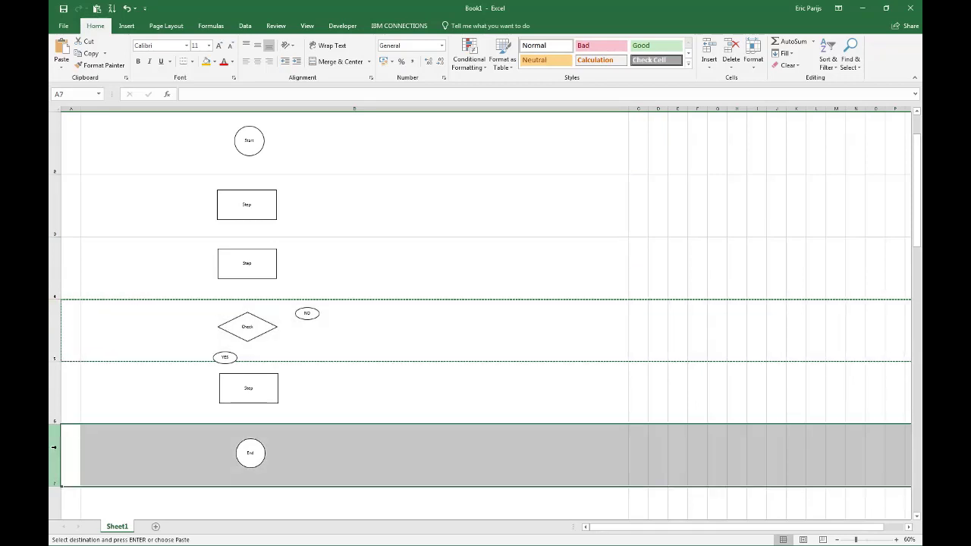
right_click(55, 448)
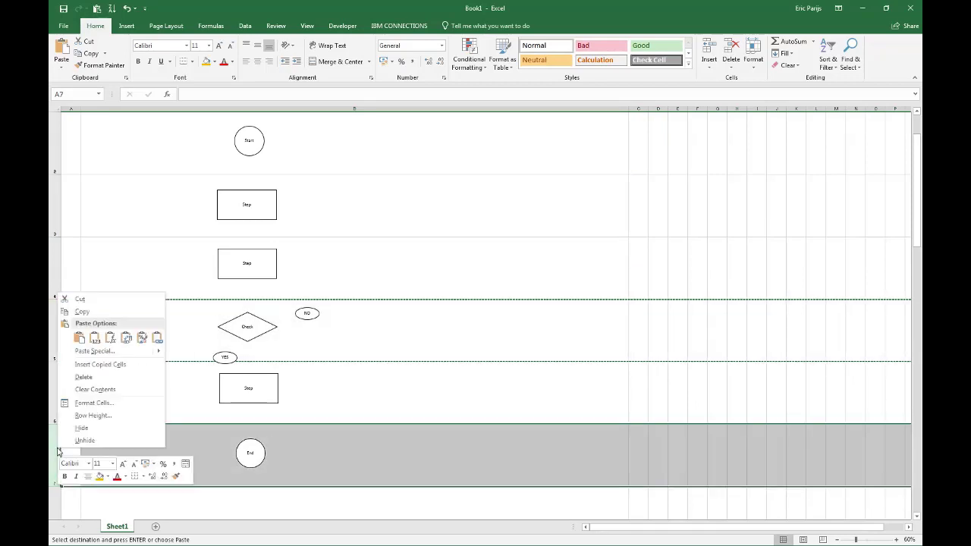
click(97, 366)
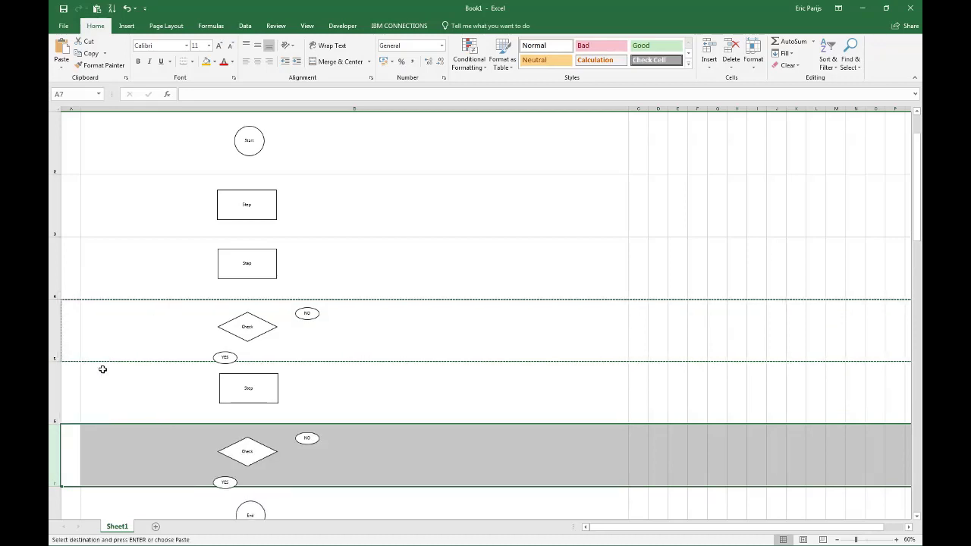
click(107, 373)
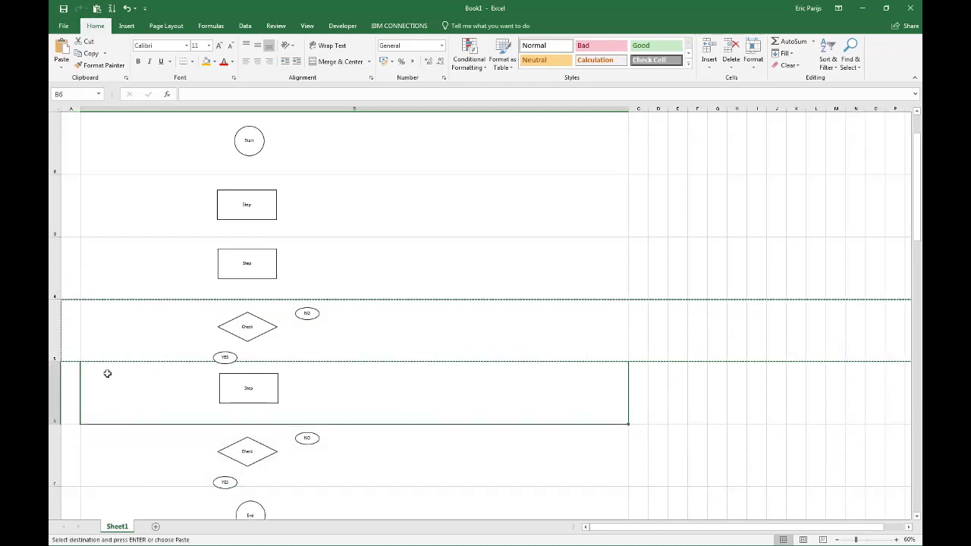
Align the Start circle, the Step rectangles, the Check diamonds and the End circle to a common vertical axis with Align Center
click(837, 539)
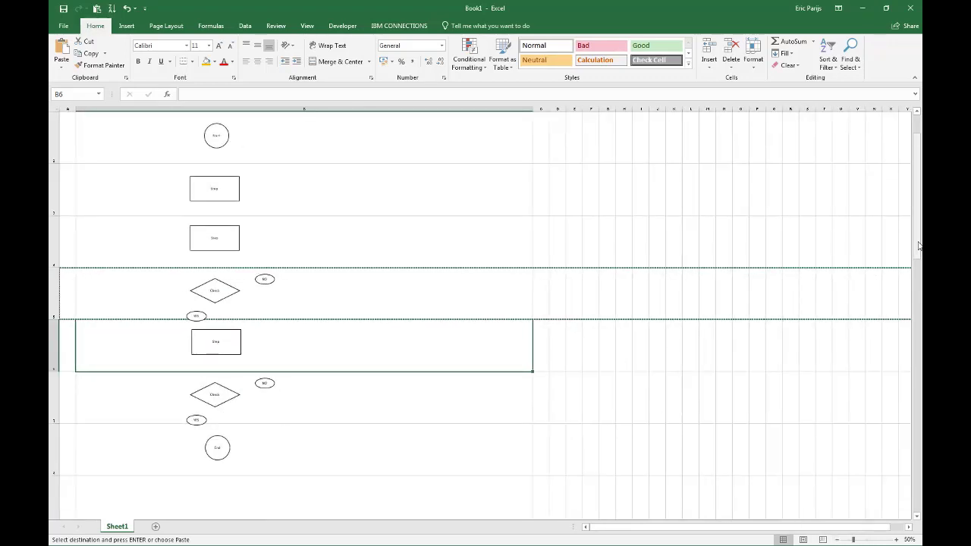
drag(918, 245, 919, 242)
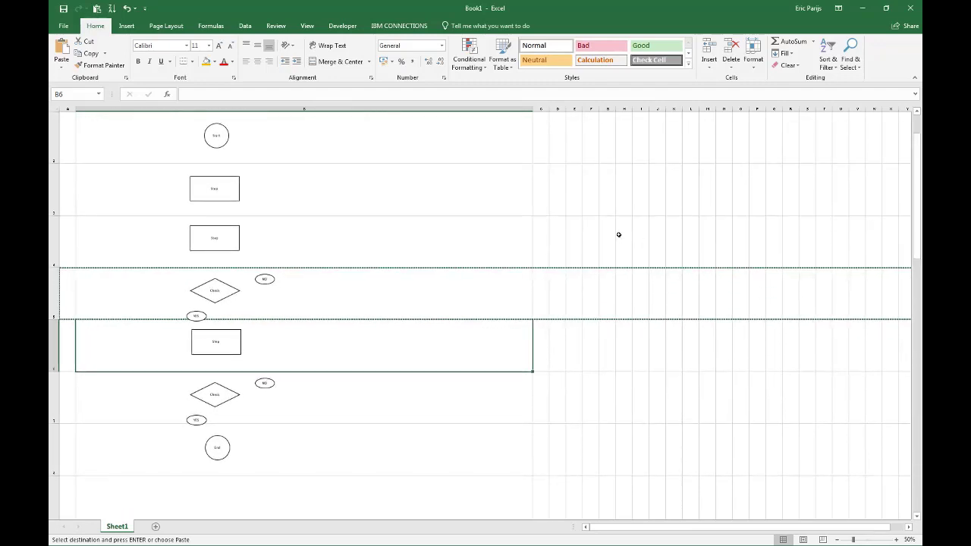
click(217, 151)
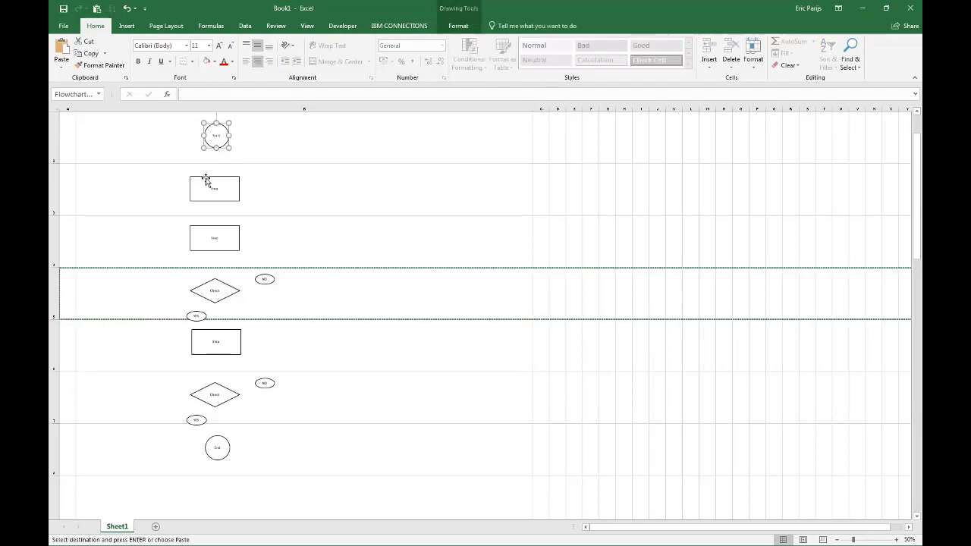
shift+click(207, 179)
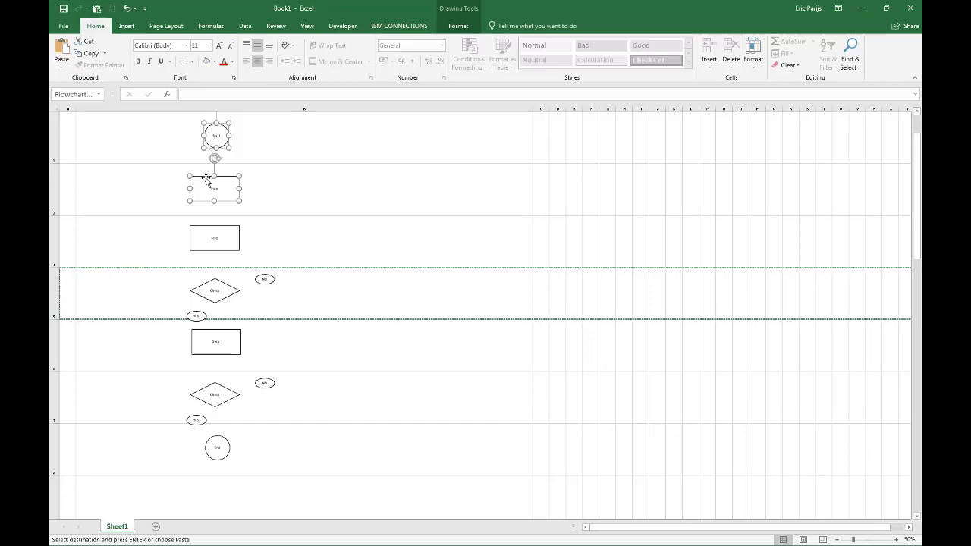
shift+click(211, 228)
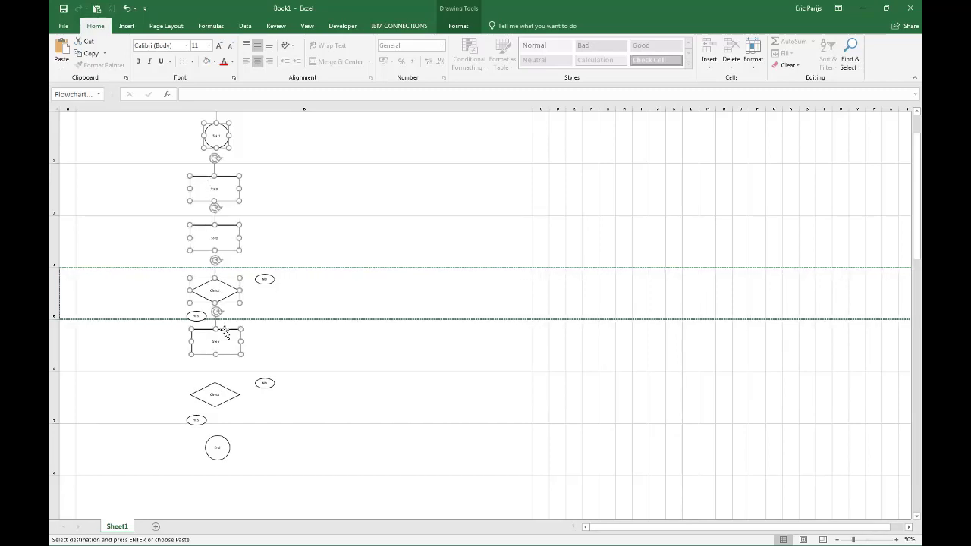
shift+click(207, 391)
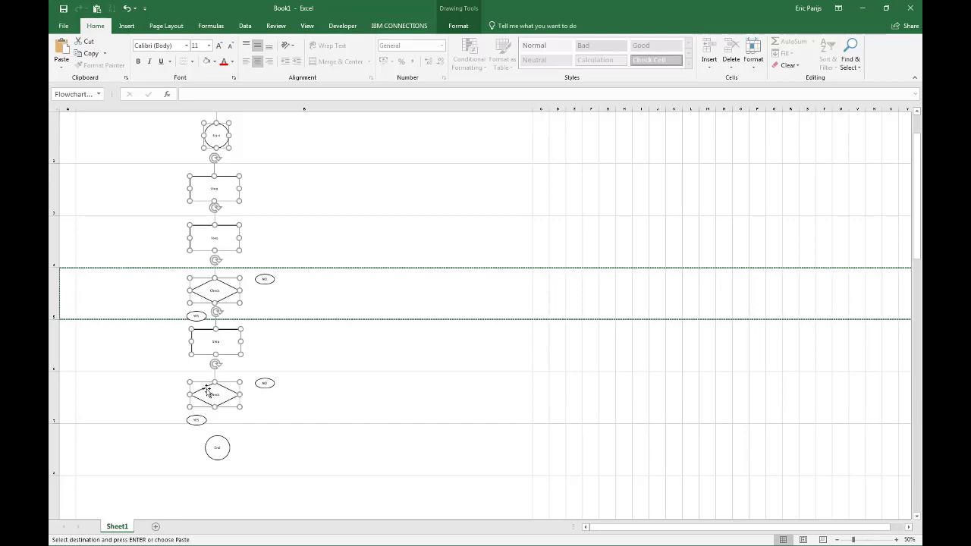
shift+click(218, 435)
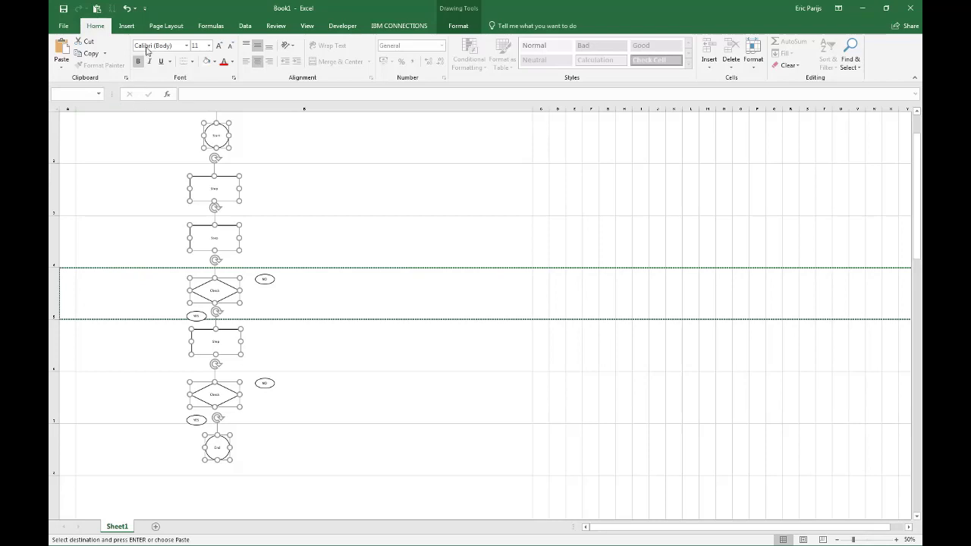
click(165, 28)
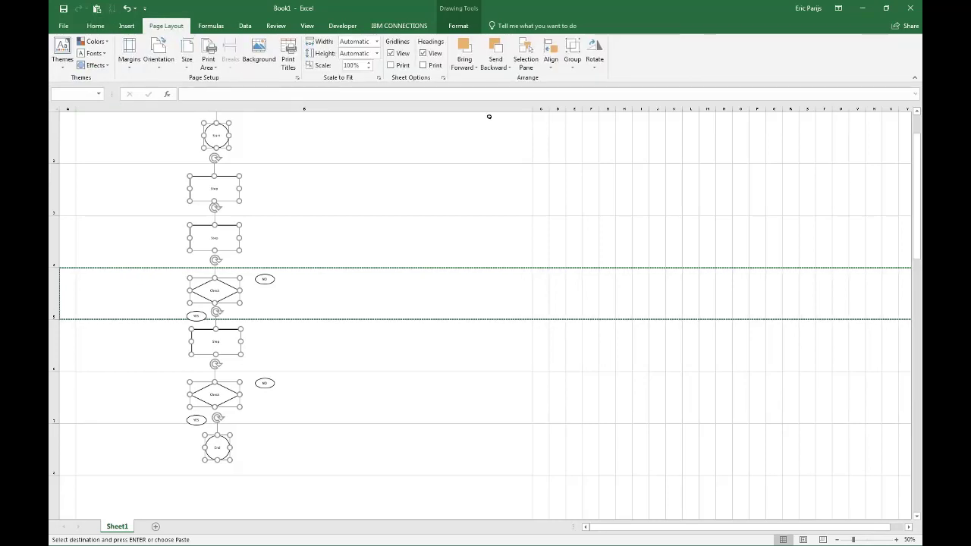
click(551, 62)
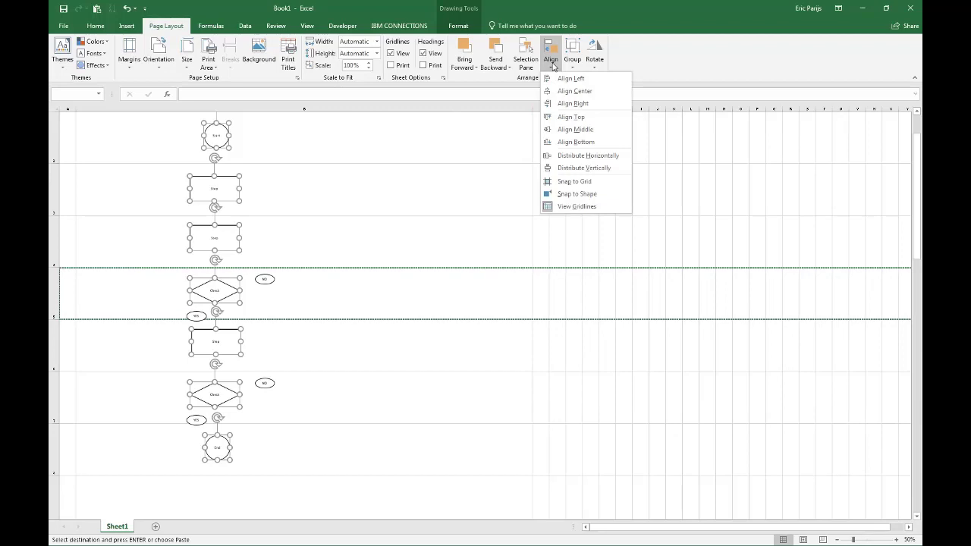
click(570, 92)
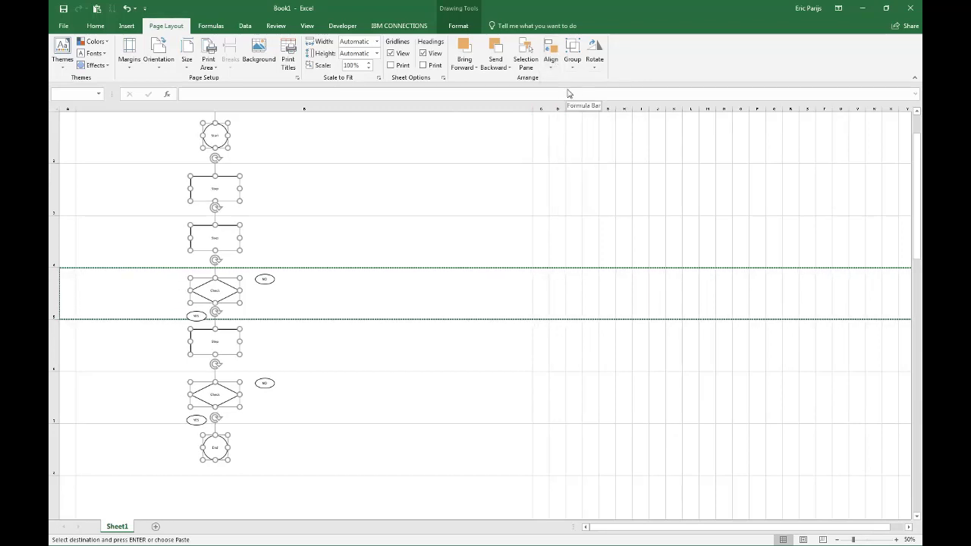
Distribute the selected Start, Step, Check and End shapes vertically with equal spacing, and deselect them
click(552, 68)
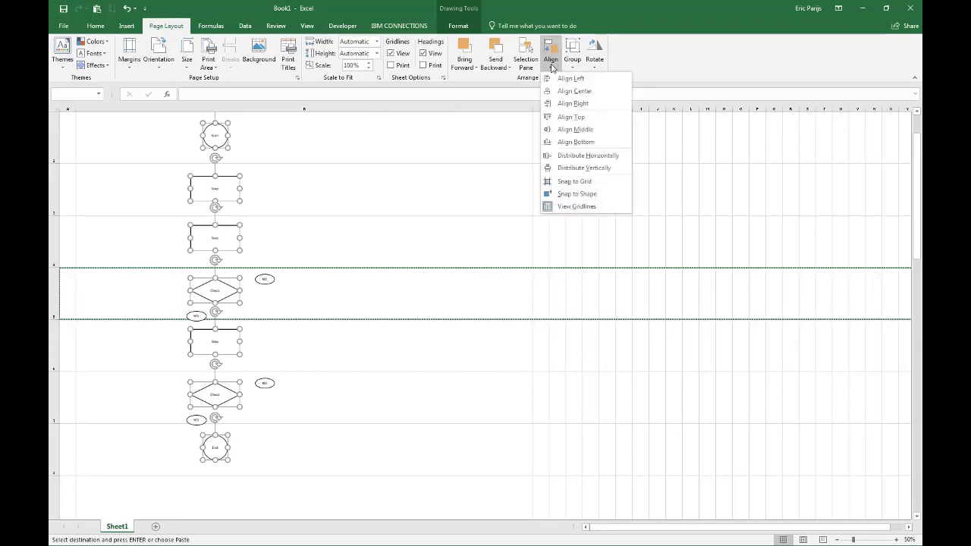
click(576, 168)
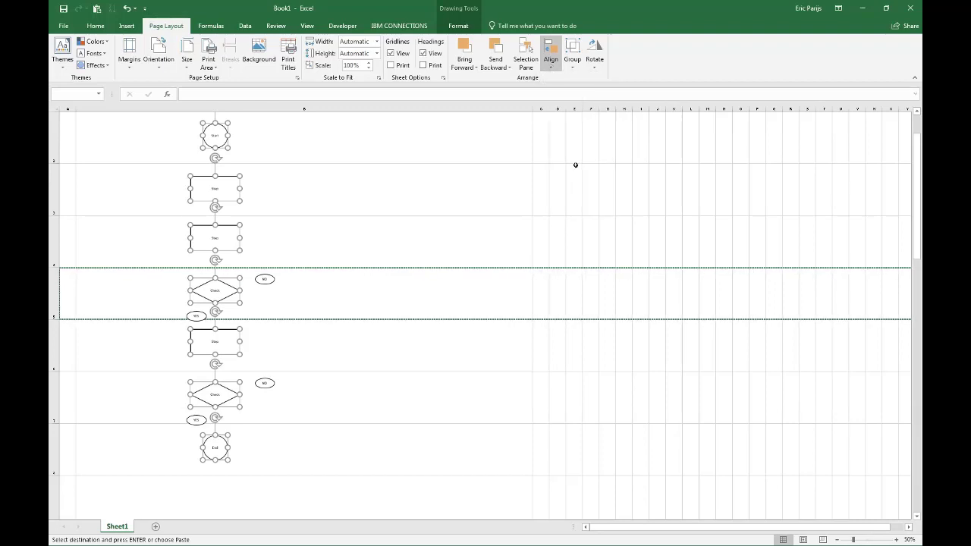
click(138, 151)
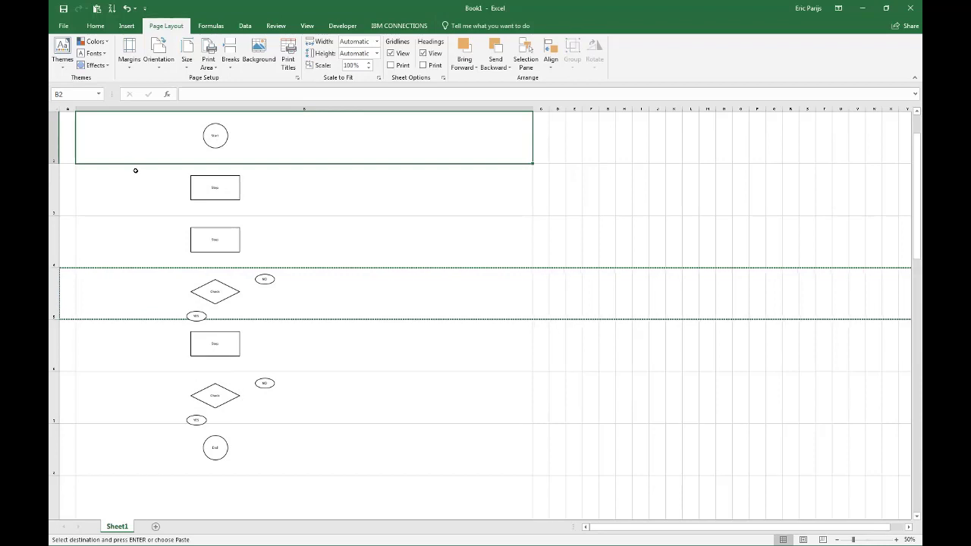
click(135, 170)
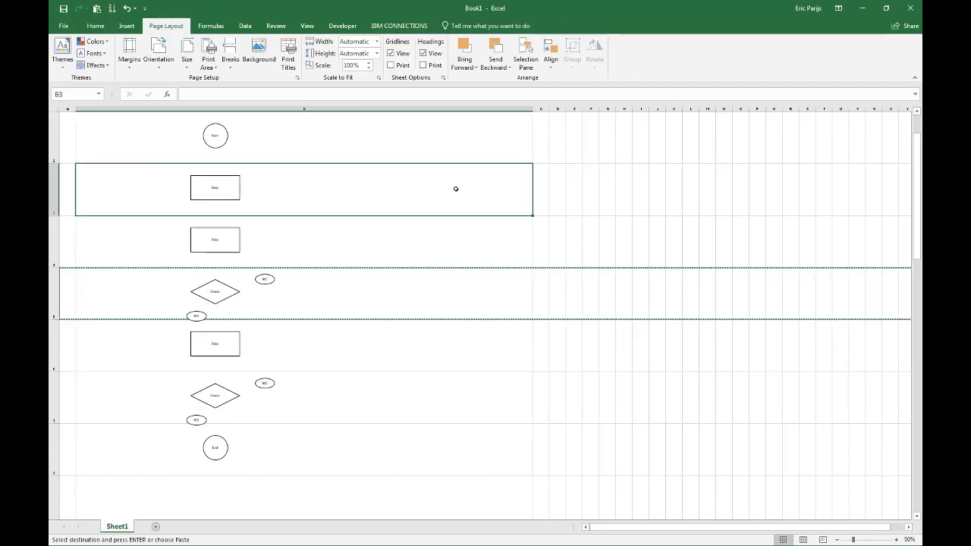
Extend the label of the row 3 rectangle to "Step 01" with "Do something" on a second line
click(896, 539)
click(896, 539)
click(896, 539)
click(896, 539)
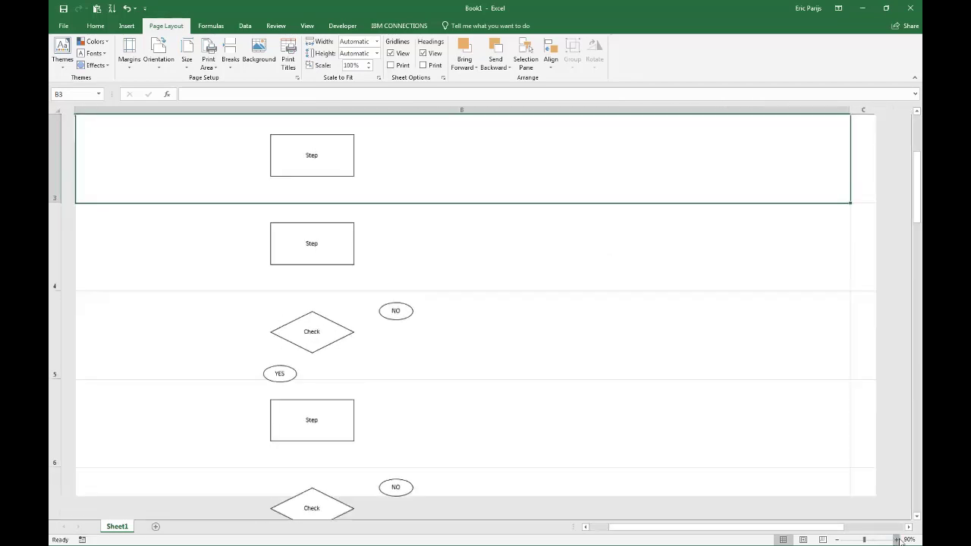
click(319, 156)
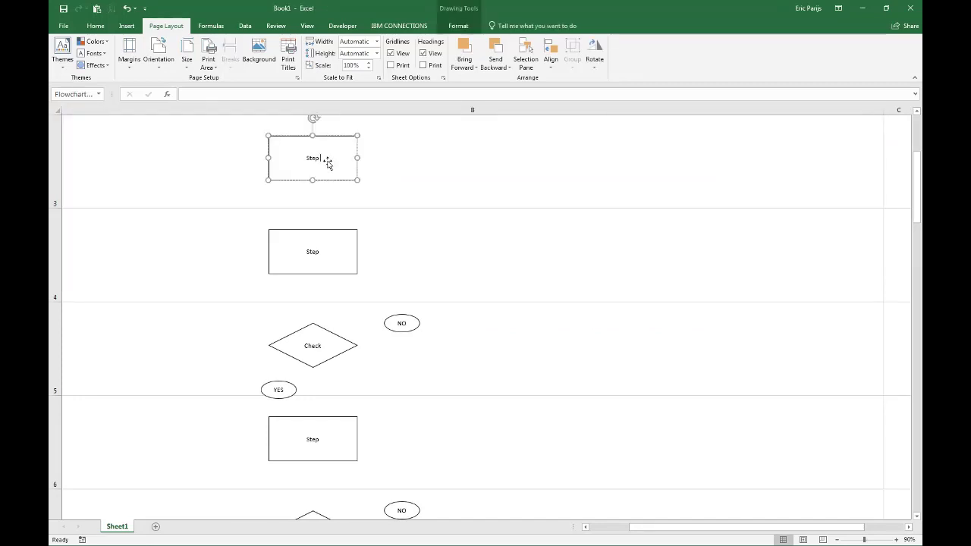
text(01)
key(Return)
text(Do something)
Extend the label of the row 4 rectangle to "Step 02" with "Do something more" on a second line
click(318, 251)
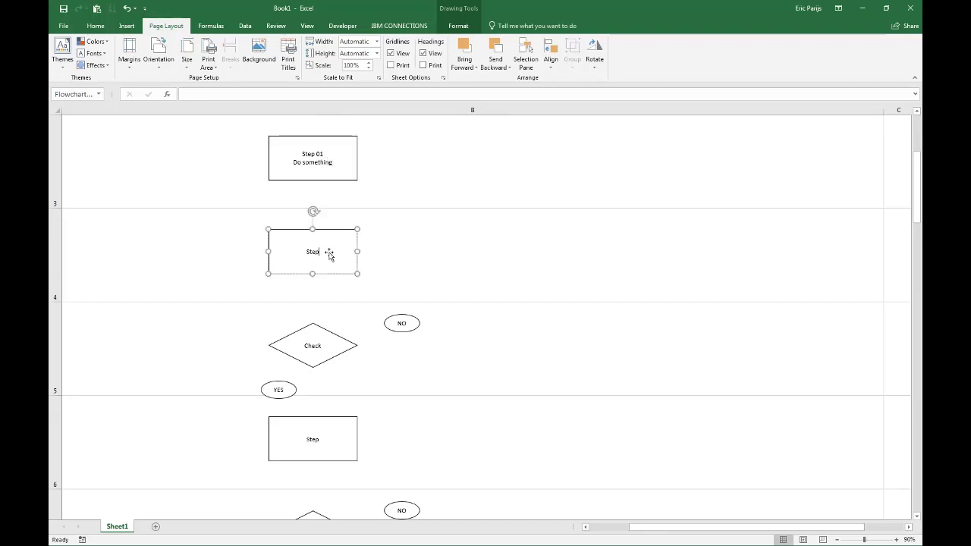
text(02)
key(Return)
text(Do something more)
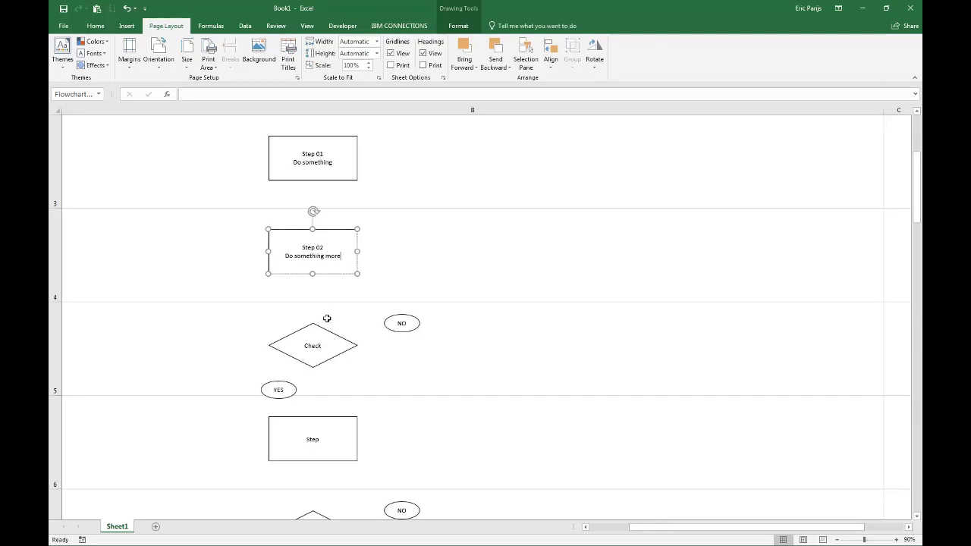
Extend the label of the row 5 diamond to "Check 03" with "Success ?" on a second line
click(322, 348)
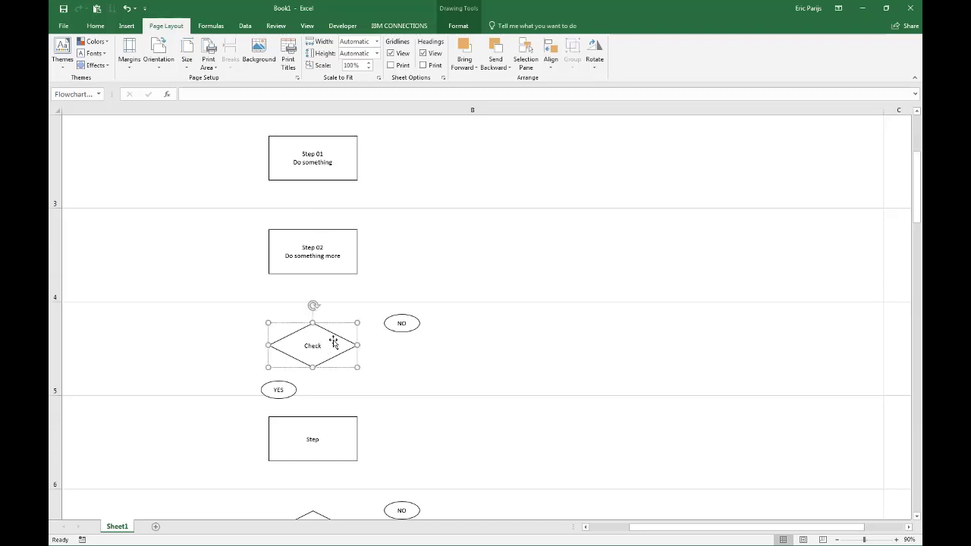
text(03)
key(Return)
text(Success ?)
Extend the label of the row 6 rectangle to "Step 04" with "Do something more" on a second line
click(317, 441)
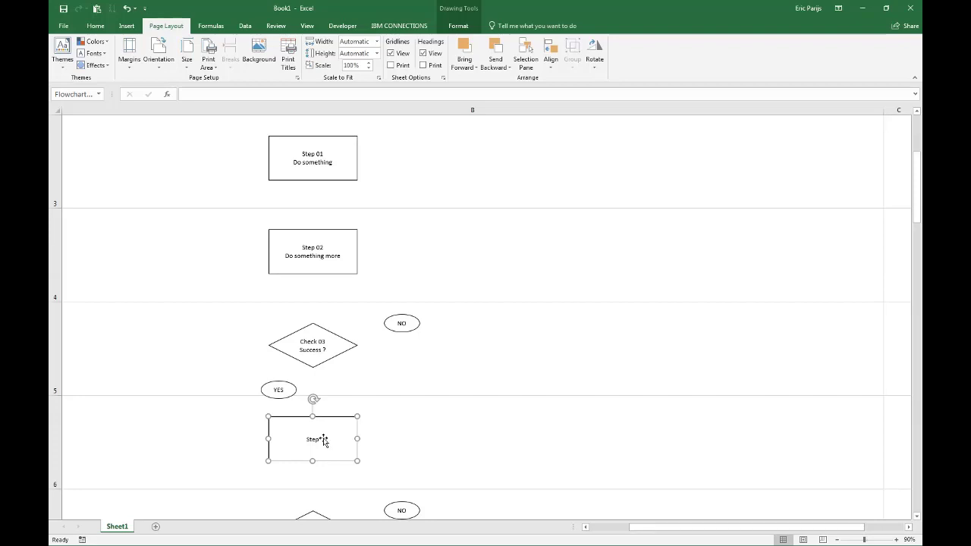
text(04)
key(Return)
text(Do something more)
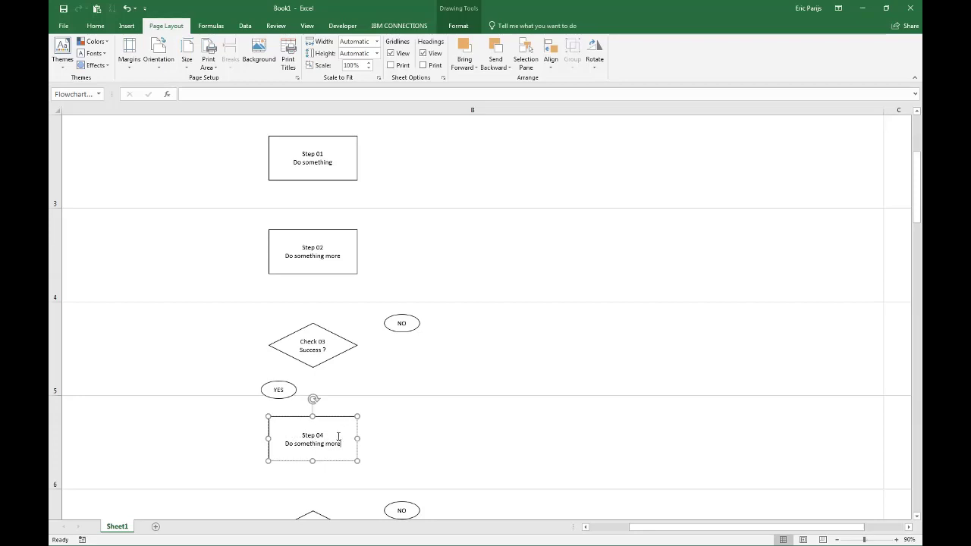
click(369, 436)
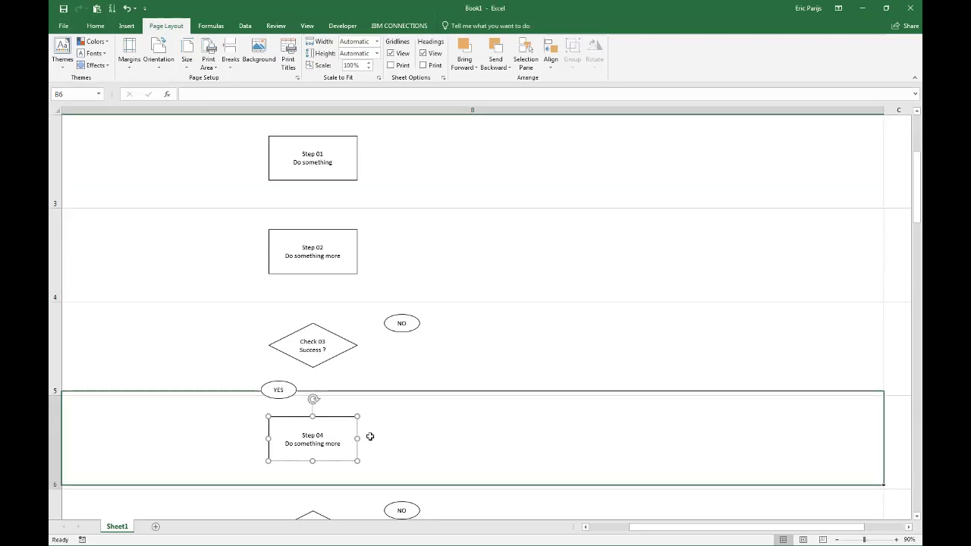
Extend the label of the row 7 diamond to "Check 05" with "Last?" on a second line
click(916, 516)
click(916, 516)
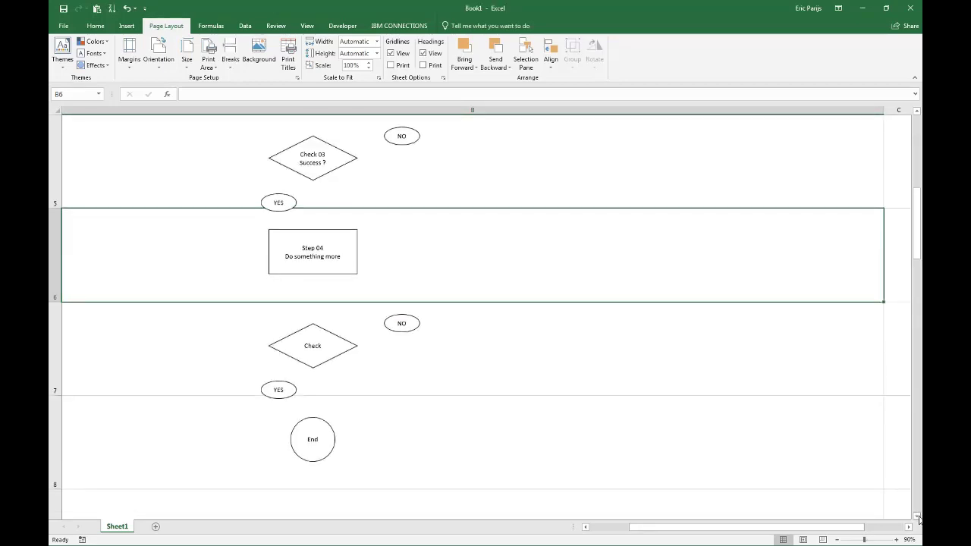
click(328, 346)
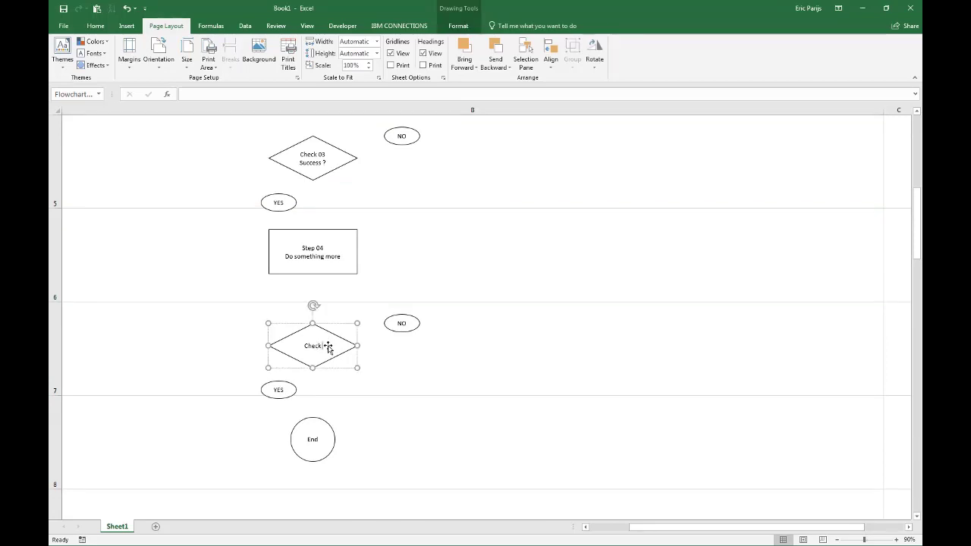
text(05)
key(Return)
text(Last ?)
click(376, 359)
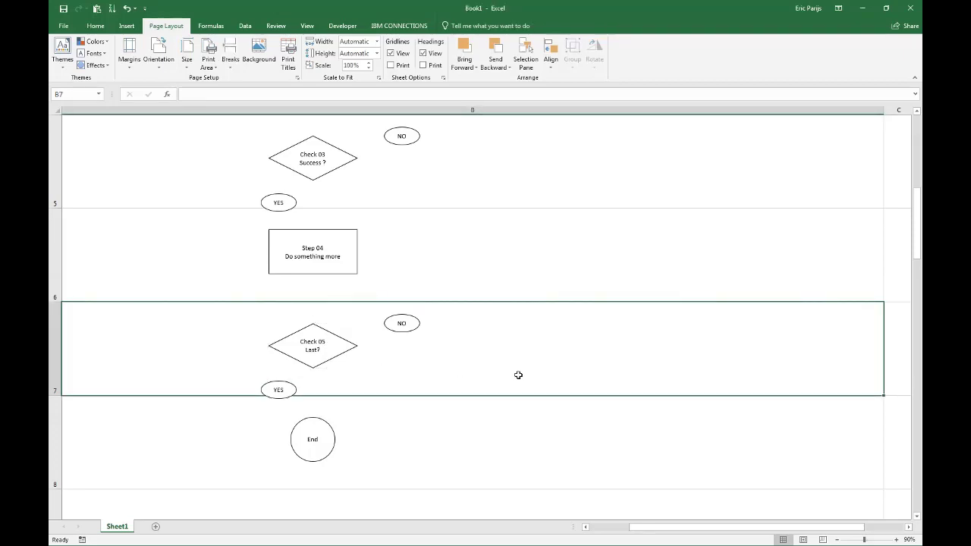
Connect the bottom of the Start circle to the top of the Step 01 rectangle with a straight arrow
click(837, 539)
click(836, 539)
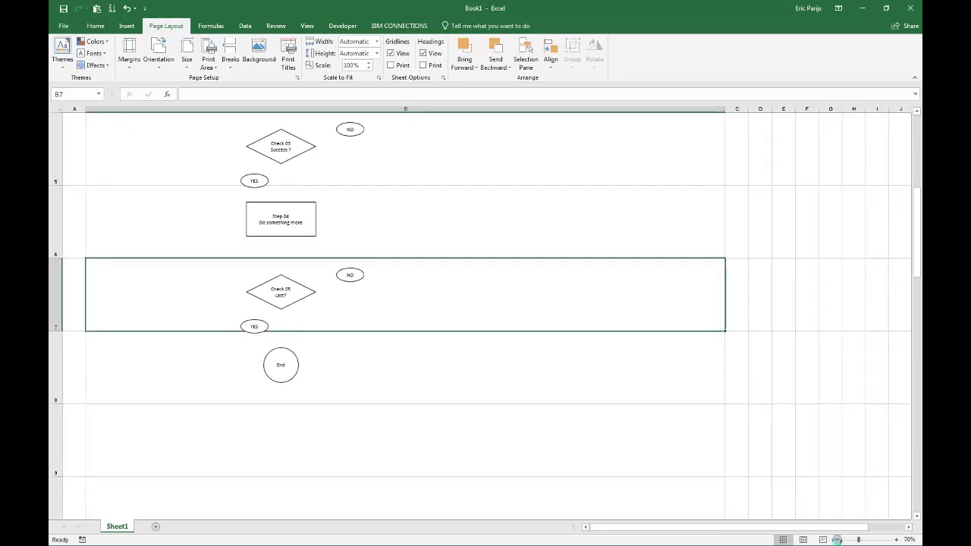
click(836, 539)
drag(915, 276, 916, 235)
scroll(555, 336, down, 1)
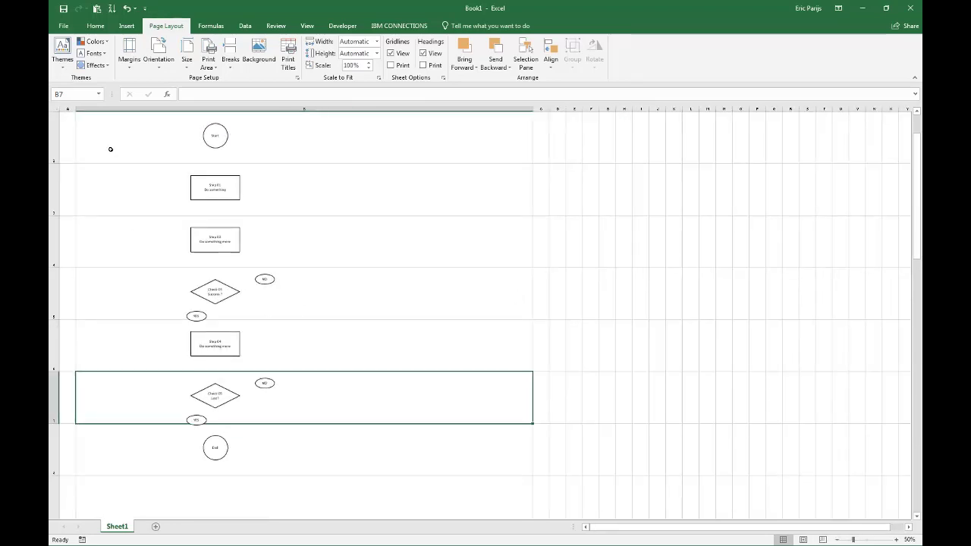
click(127, 25)
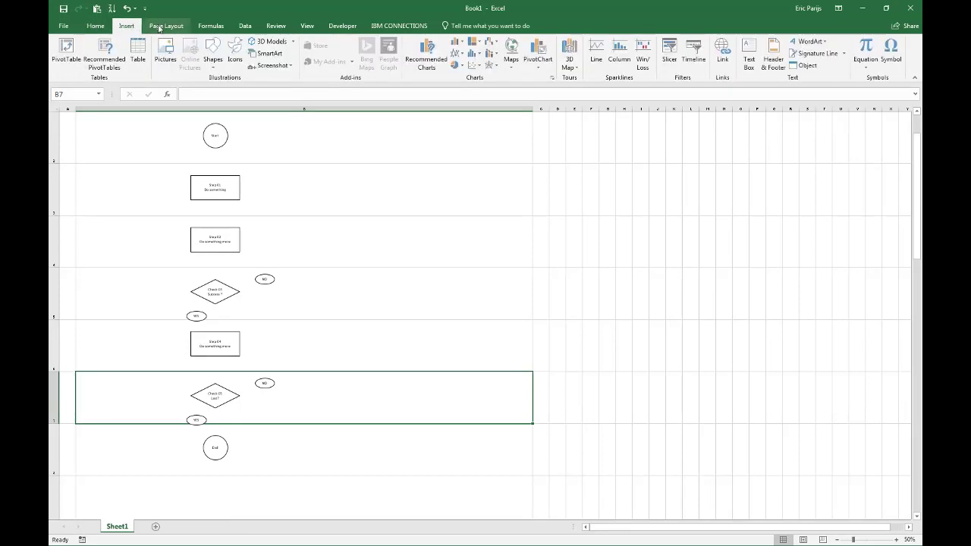
click(213, 68)
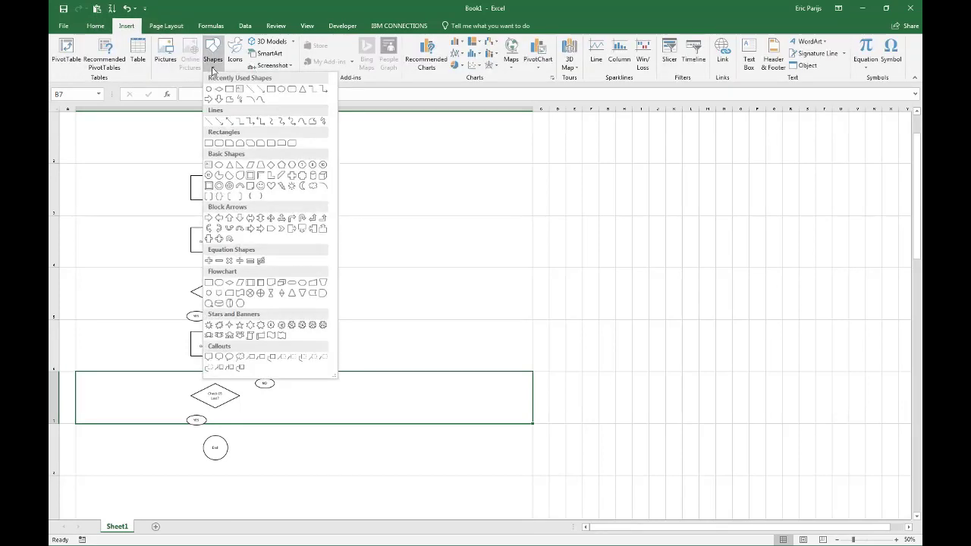
click(220, 121)
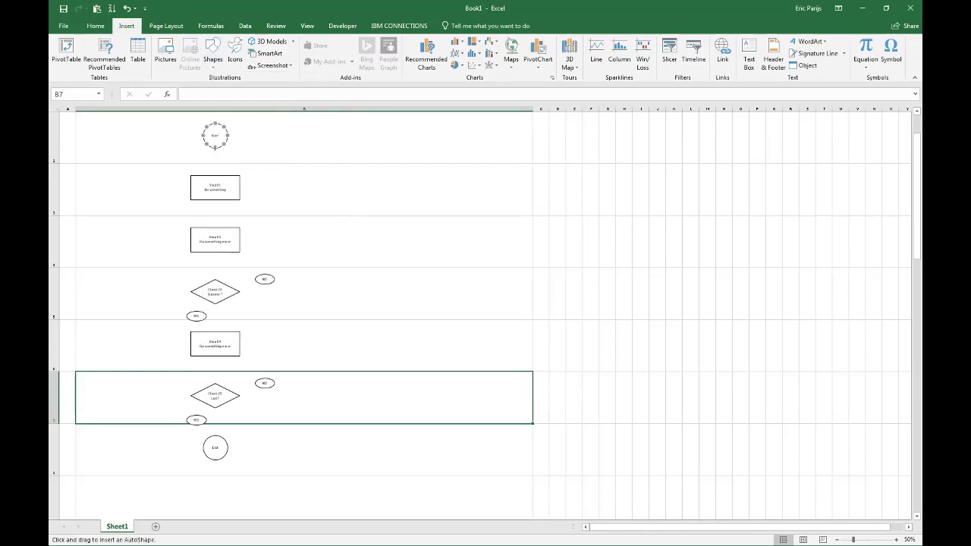
drag(215, 149, 214, 175)
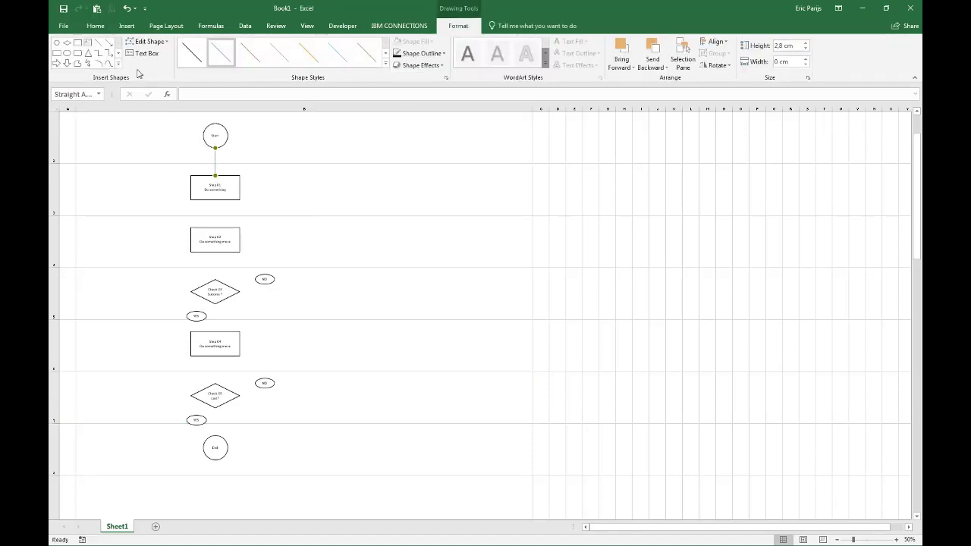
Connect Step 01 to Step 02 and Step 02 to the Check 03 diamond with straight arrows between their facing connection points
click(111, 44)
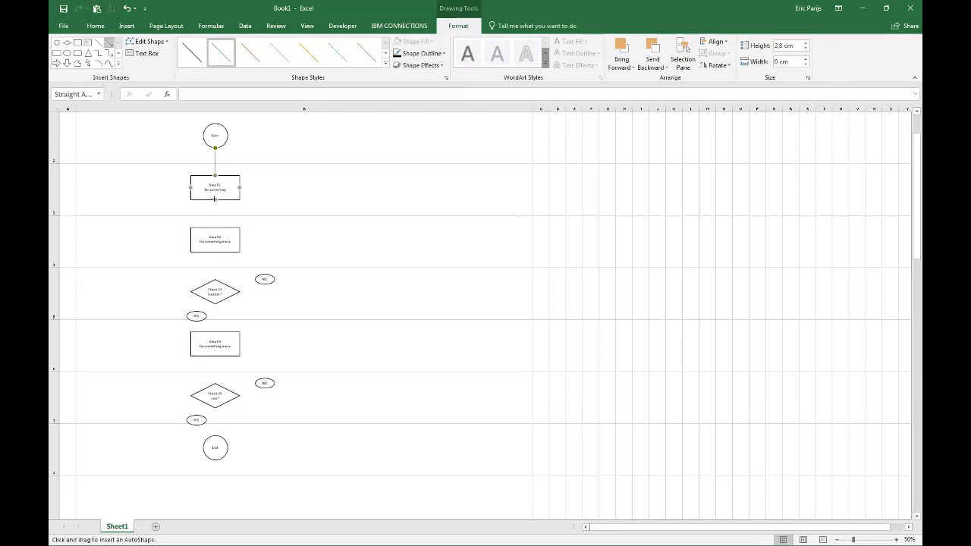
drag(215, 199, 215, 227)
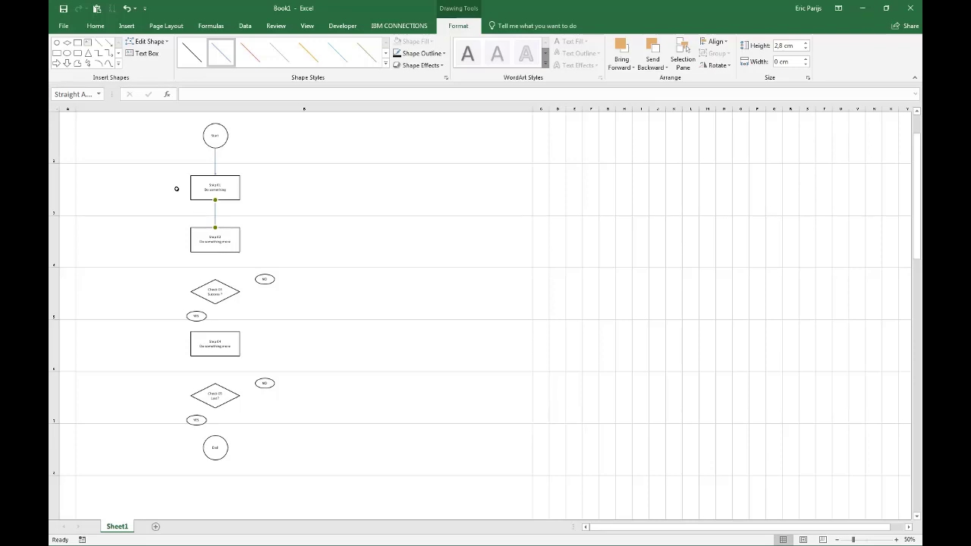
click(111, 44)
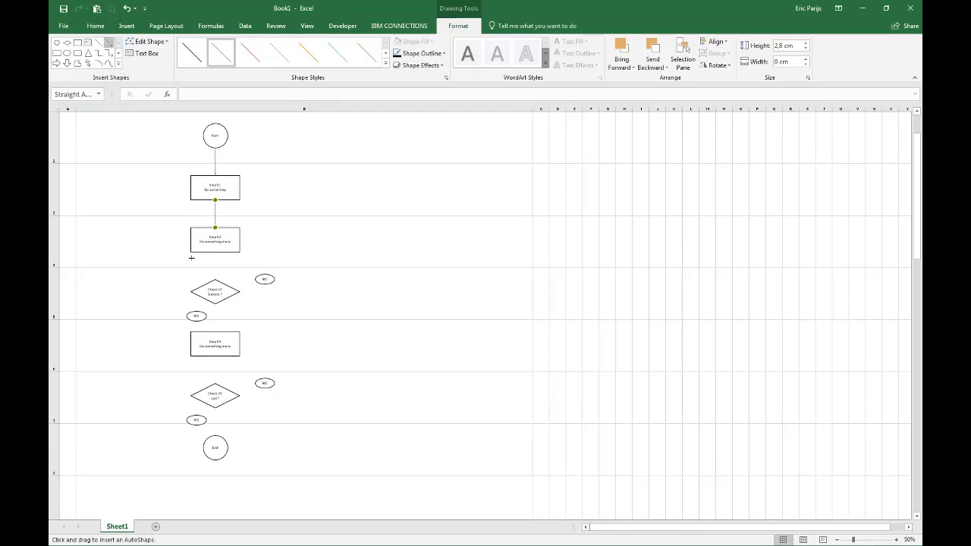
drag(215, 253, 215, 279)
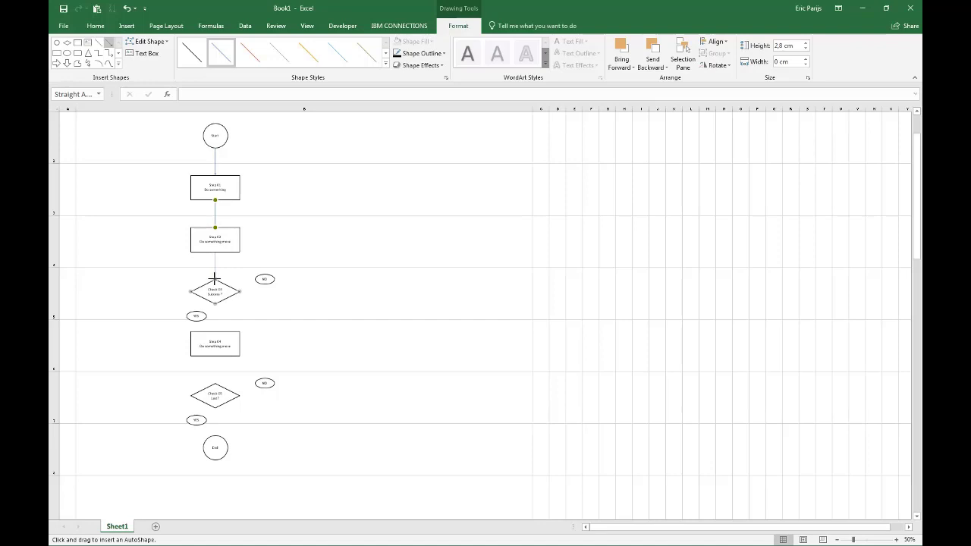
Join Check 03, Step 04, Check 05 and the End circle in sequence with straight arrows between their facing connection points
click(107, 43)
drag(215, 304, 214, 330)
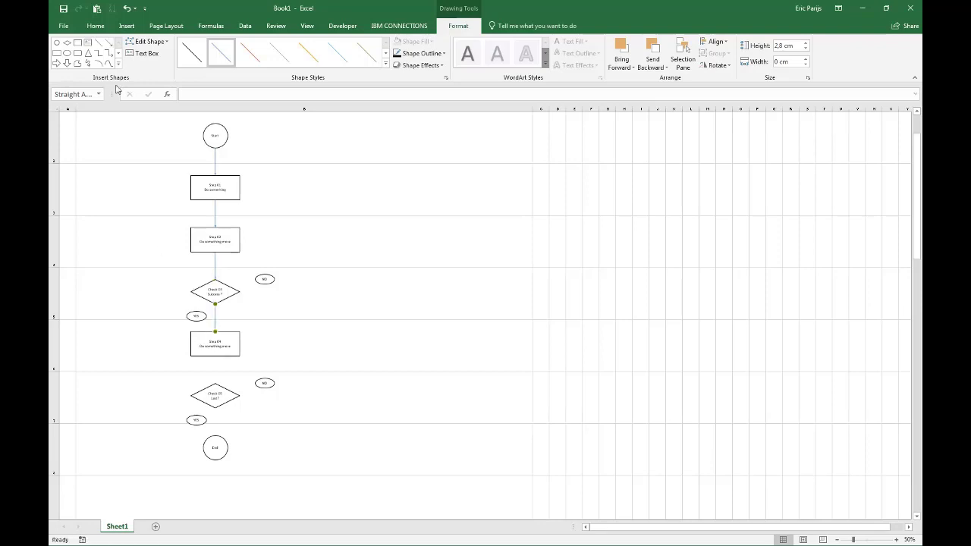
click(108, 43)
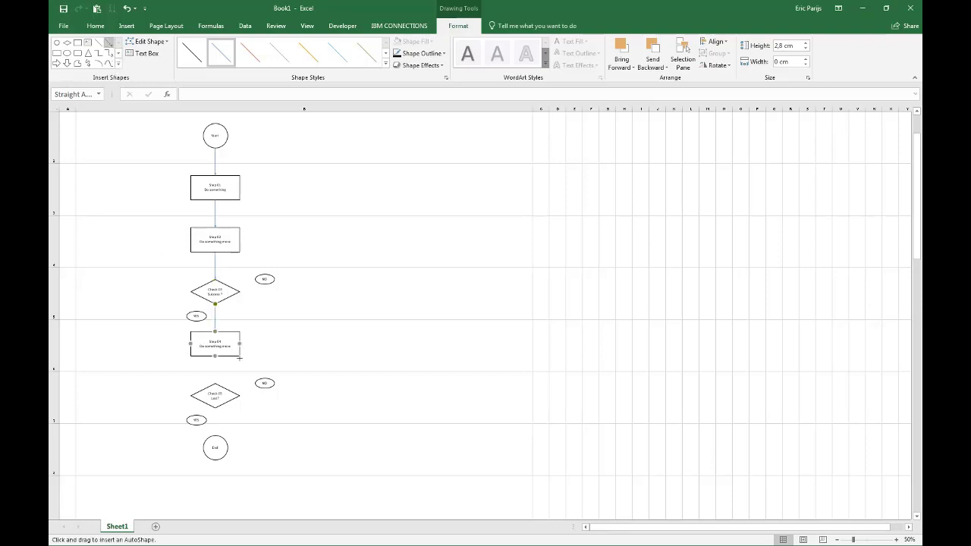
drag(215, 355, 215, 383)
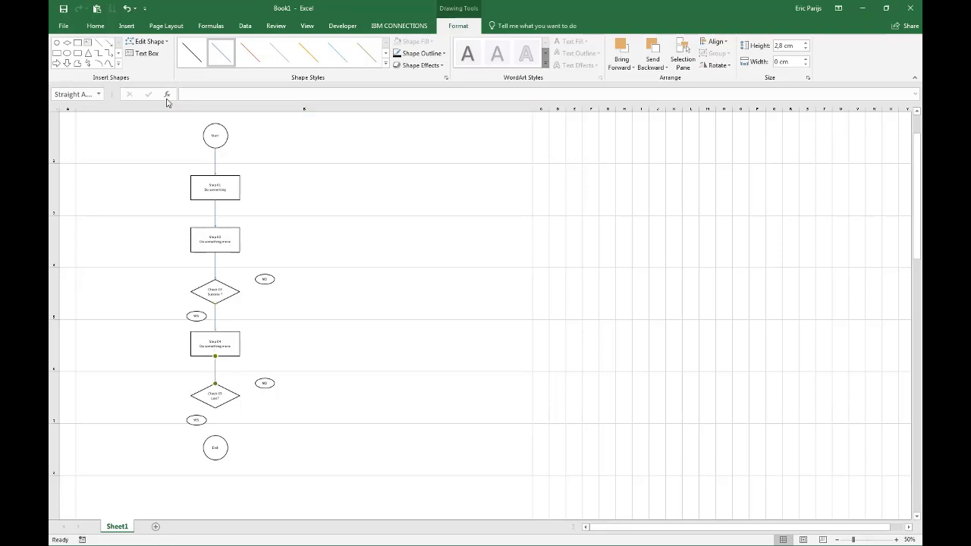
click(110, 44)
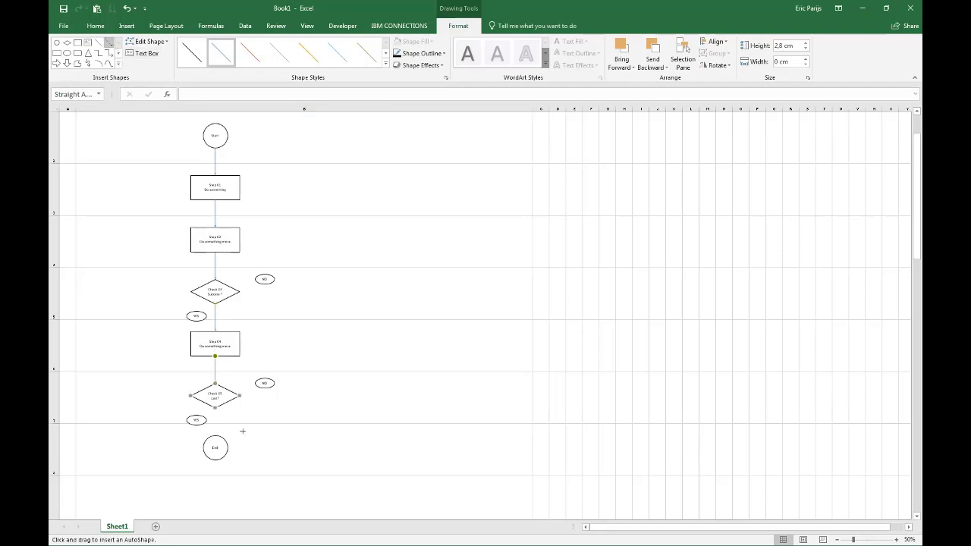
drag(215, 408, 215, 436)
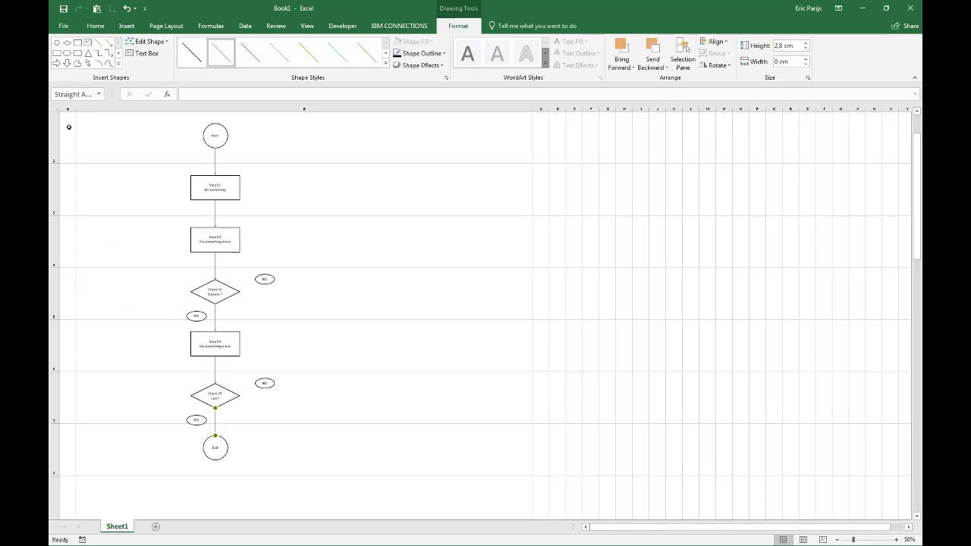
Connect the right point of Check 03 to the right of End with an elbow arrow, routing its vertical segment outside the NO ovals
click(109, 57)
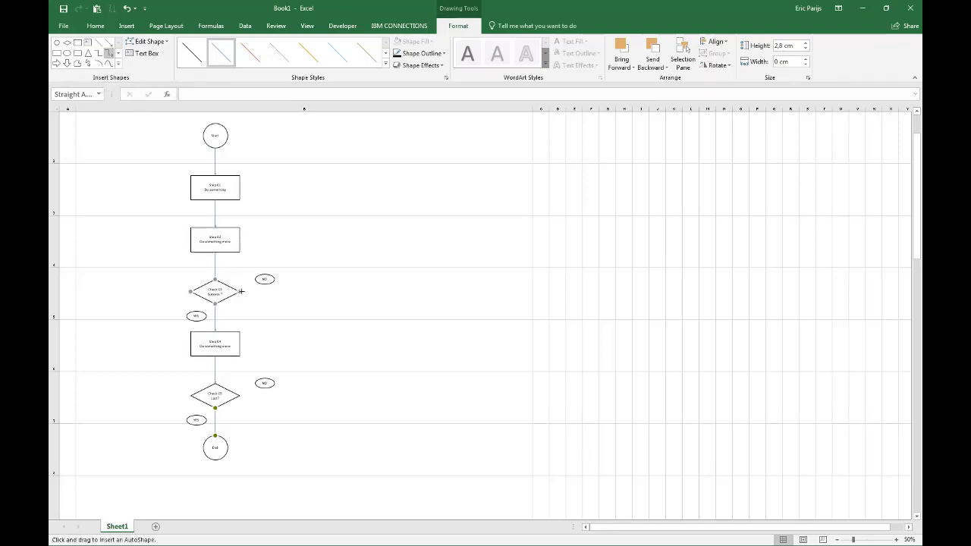
drag(241, 291, 229, 447)
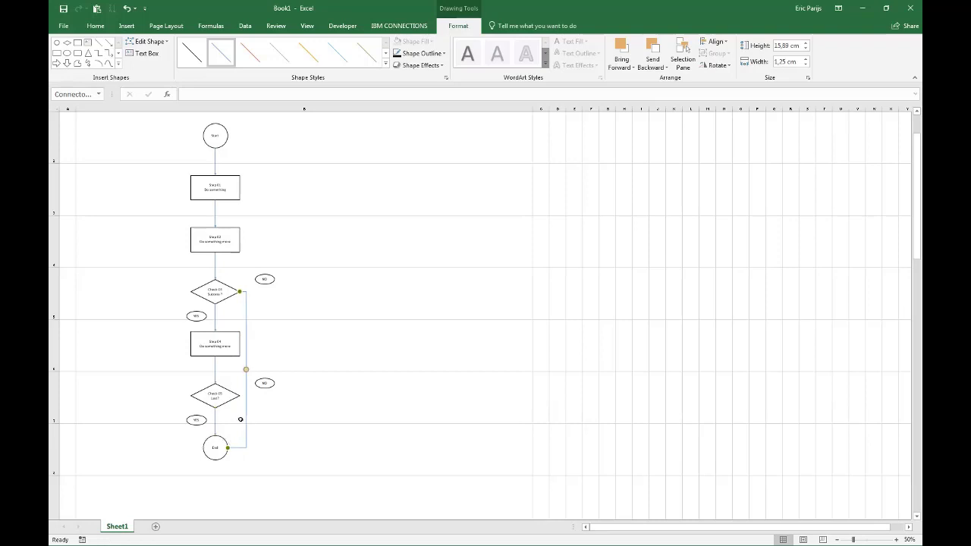
drag(245, 370, 291, 375)
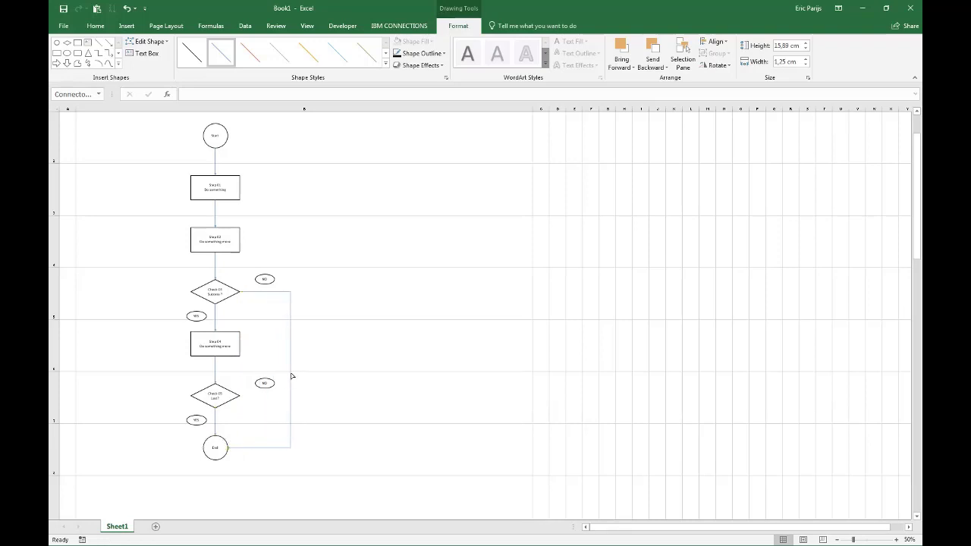
click(290, 373)
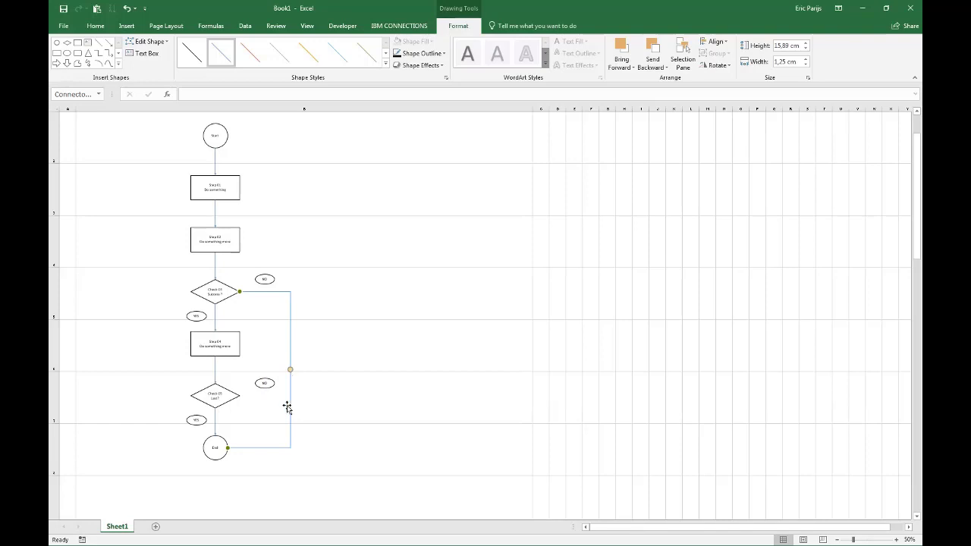
Connect the right point of Check 05 back to the right of Step 02 with an elbow arrow routed outside the Check 03–End connector
click(108, 53)
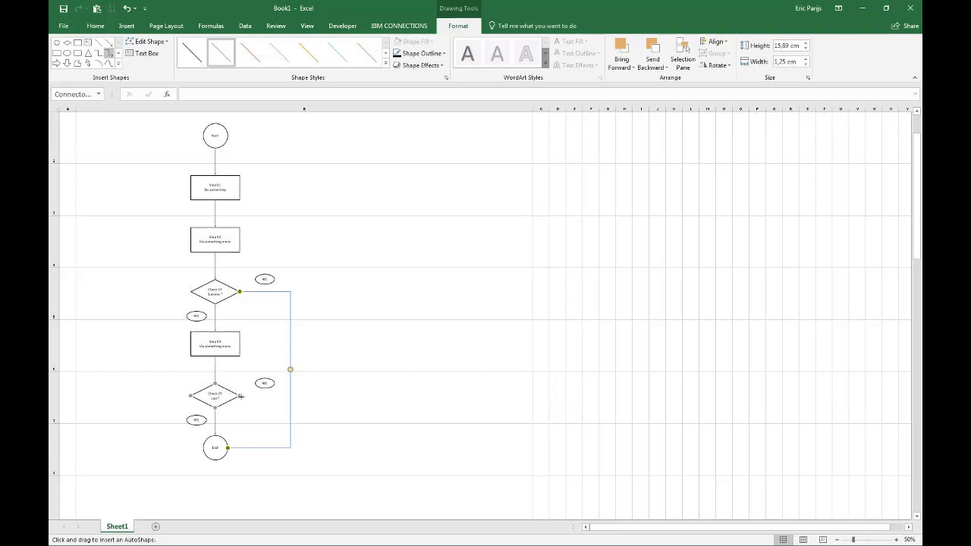
mouse_move(240, 395)
mouse_down()
mouse_move(275, 397)
mouse_move(364, 346)
mouse_move(330, 259)
mouse_move(240, 239)
mouse_up()
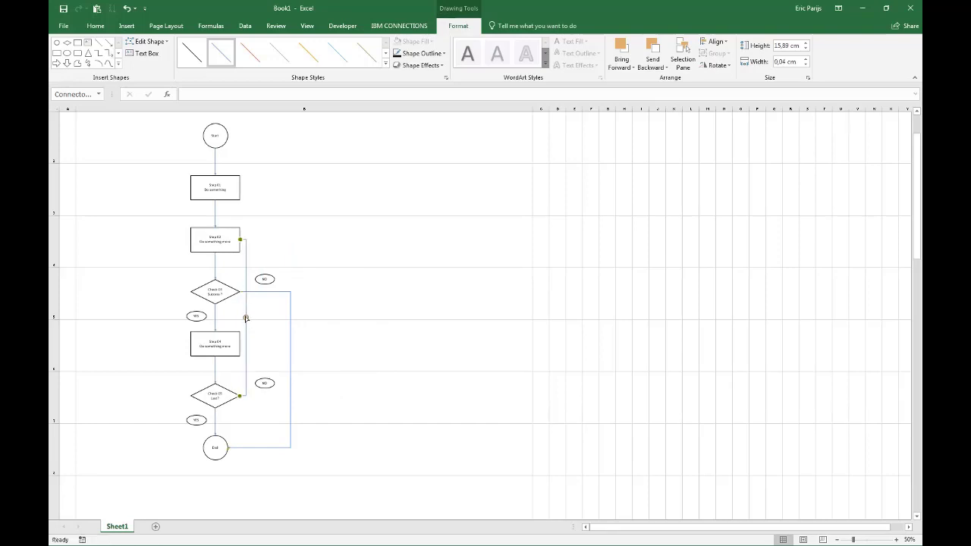
drag(245, 319, 328, 335)
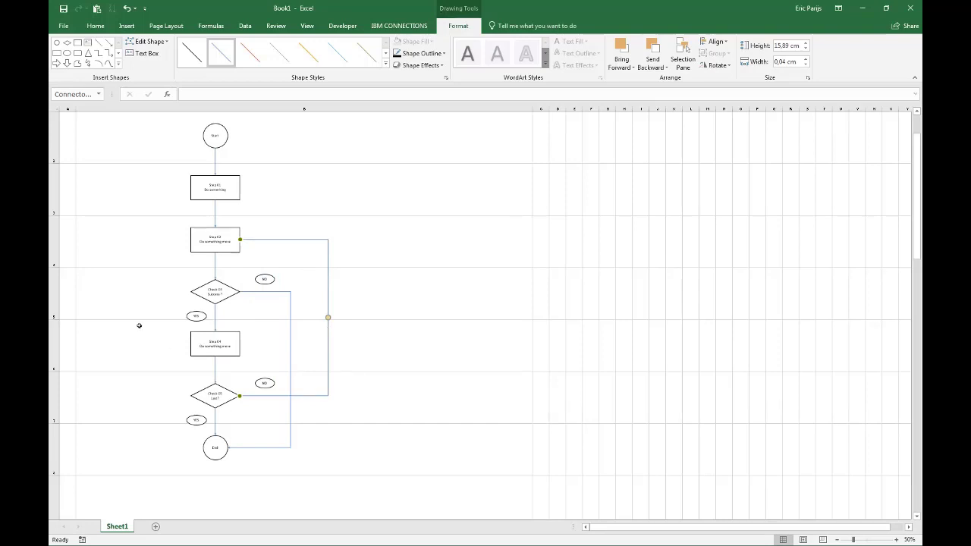
click(139, 325)
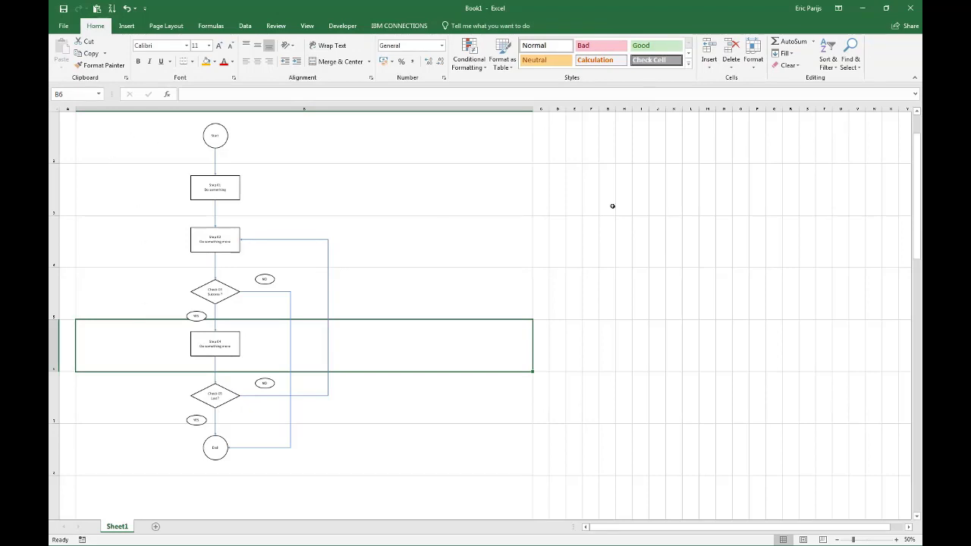
Delete worksheet row 1, which holds the spare Step, Check, YES and NO template shapes above the flowchart
drag(916, 189, 916, 157)
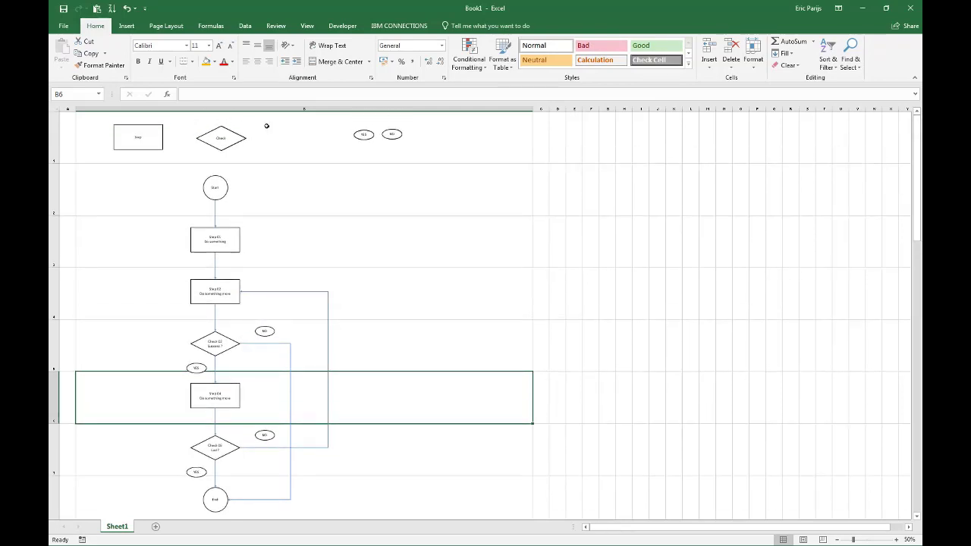
click(50, 142)
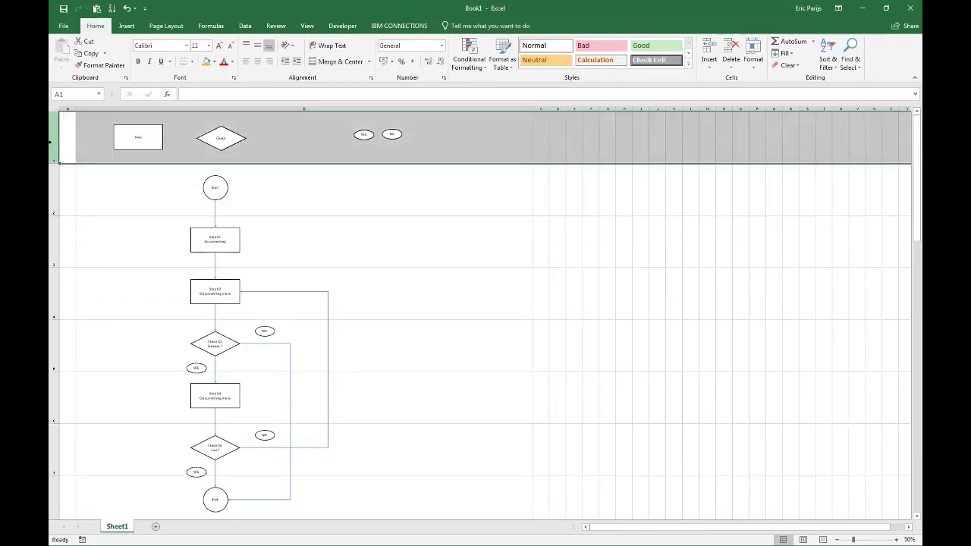
right_click(50, 142)
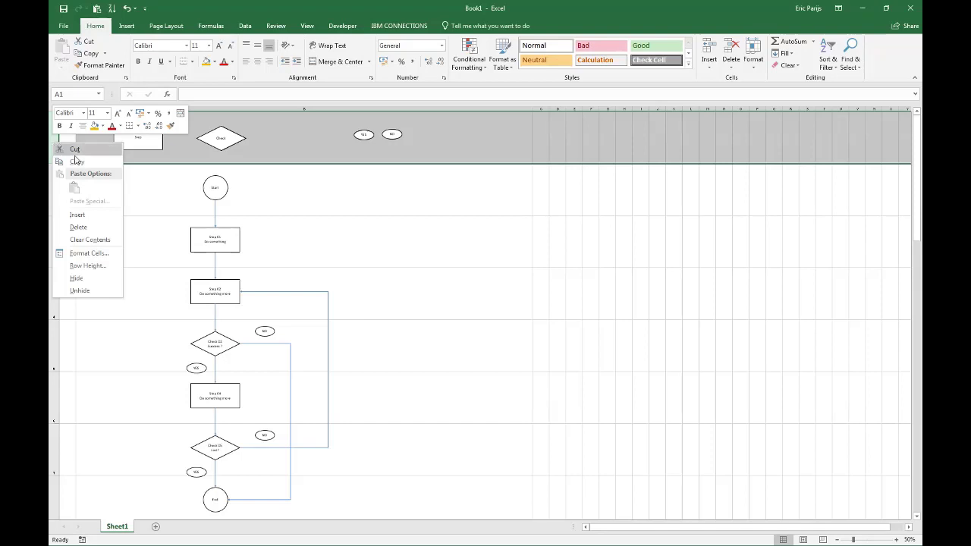
click(82, 227)
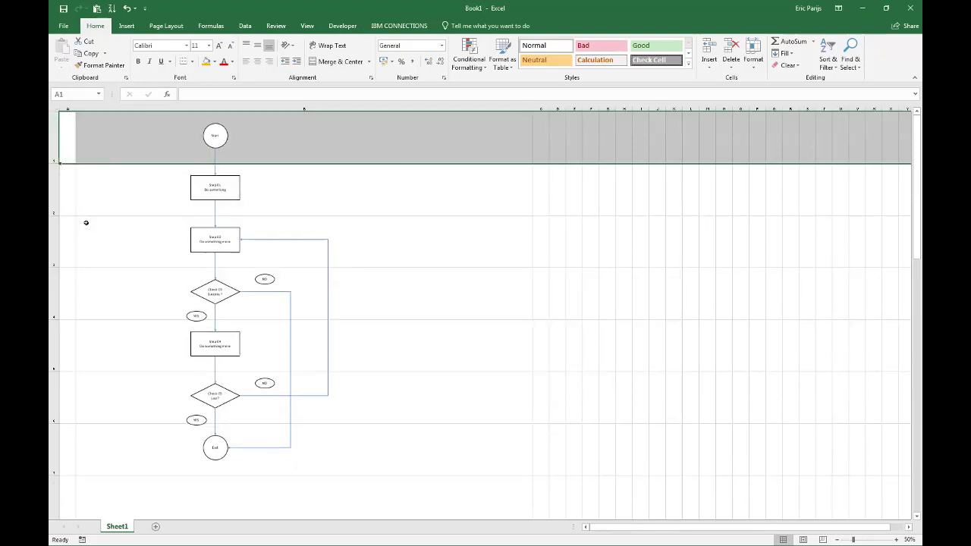
click(92, 209)
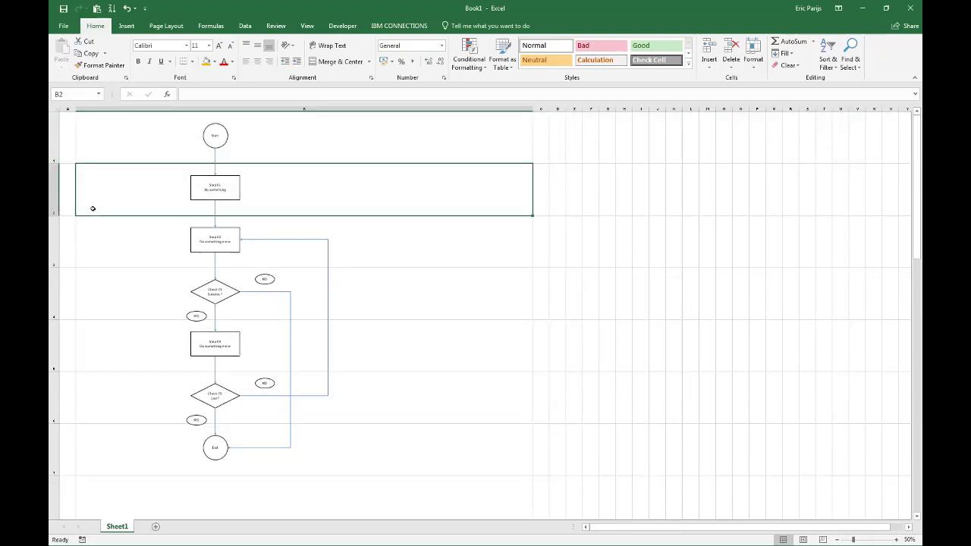